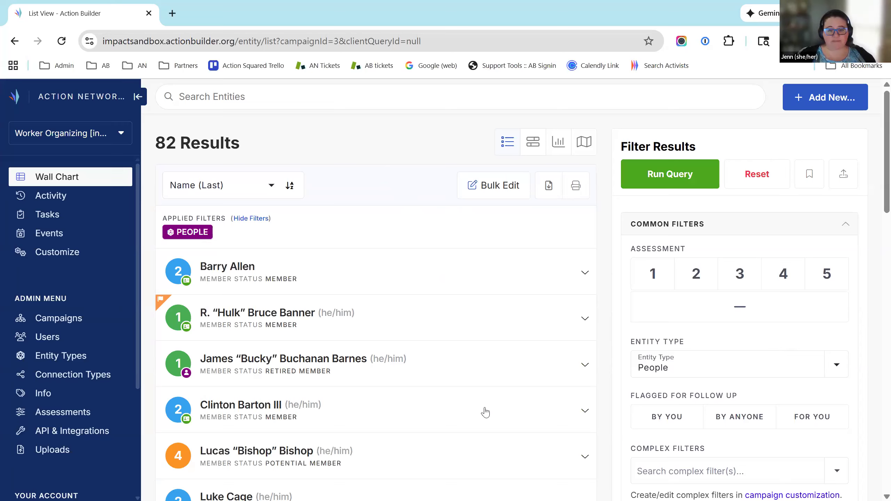
- Look through the list of people on the wall chart, including their assessment badges and member statuses
{"action": "scroll", "coordinate": [447, 245], "scroll_direction": "down", "scroll_amount": 5}
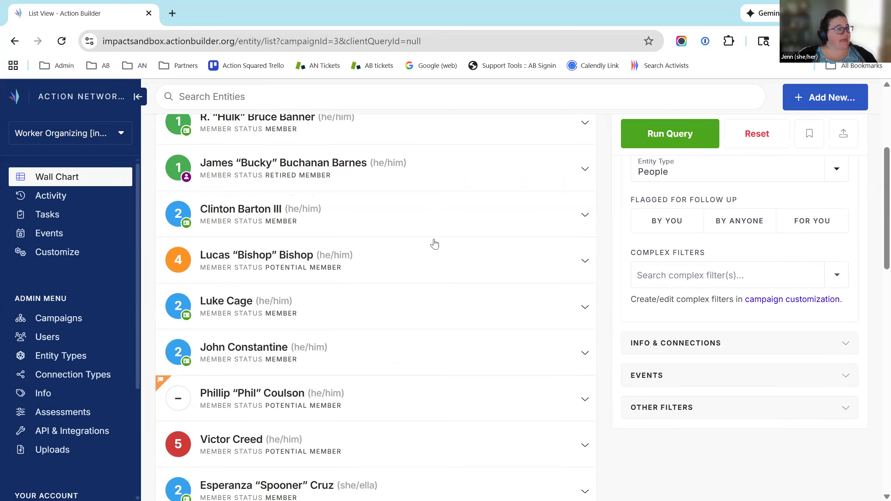
{"action": "scroll", "coordinate": [435, 243], "scroll_direction": "down", "scroll_amount": 10}
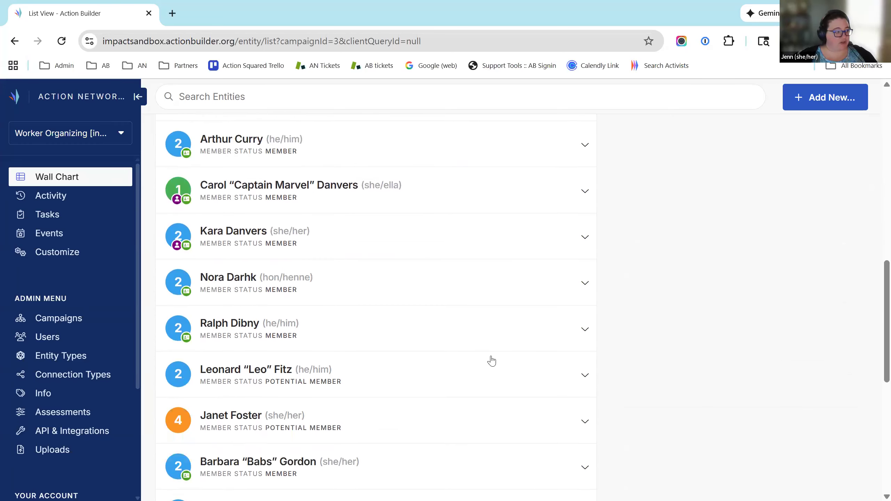
{"action": "scroll", "coordinate": [491, 360], "scroll_direction": "down", "scroll_amount": 2}
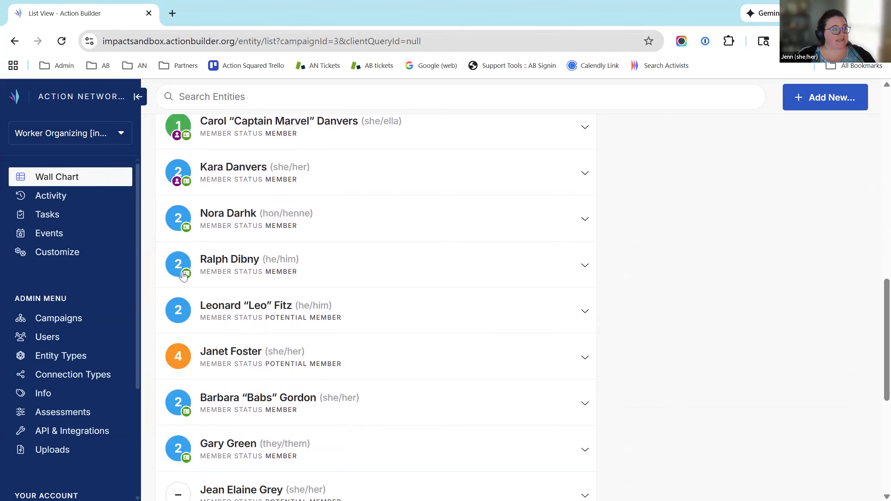
{"action": "scroll", "coordinate": [186, 439], "scroll_direction": "down", "scroll_amount": 3}
{"action": "scroll", "coordinate": [188, 446], "scroll_direction": "down", "scroll_amount": 5}
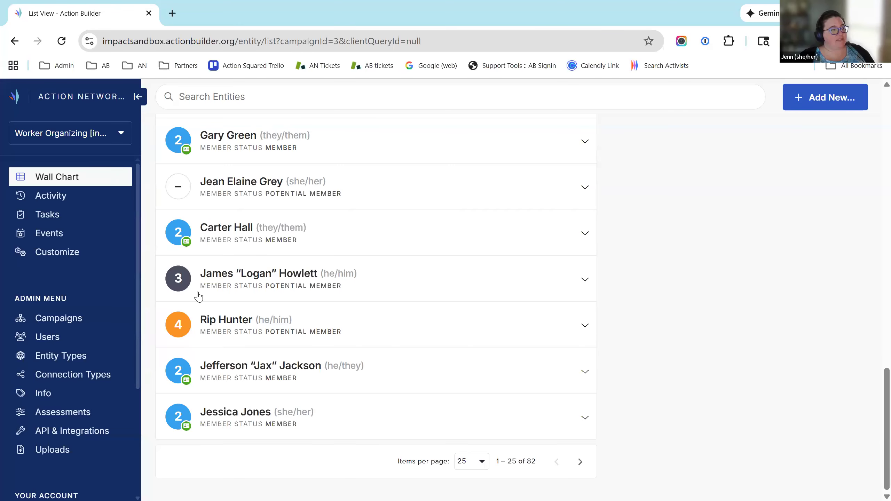
{"action": "scroll", "coordinate": [186, 301], "scroll_direction": "up", "scroll_amount": 7}
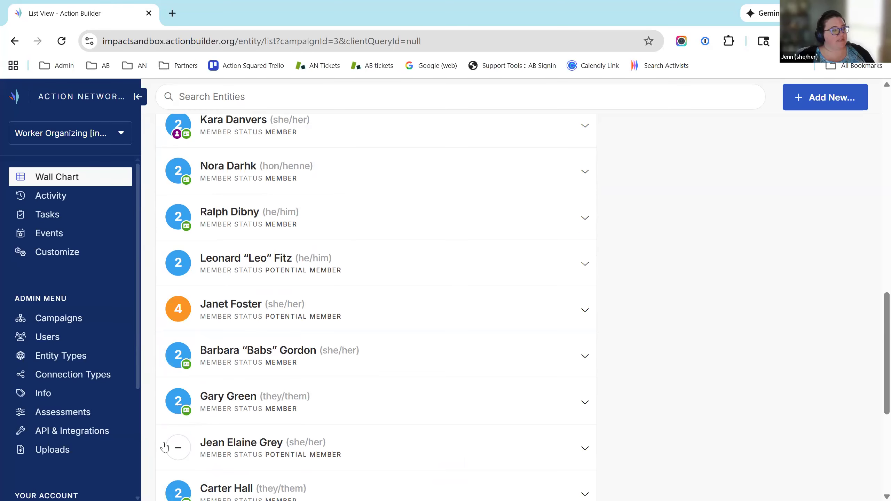
{"action": "scroll", "coordinate": [386, 368], "scroll_direction": "up", "scroll_amount": 9}
{"action": "scroll", "coordinate": [386, 354], "scroll_direction": "up", "scroll_amount": 9}
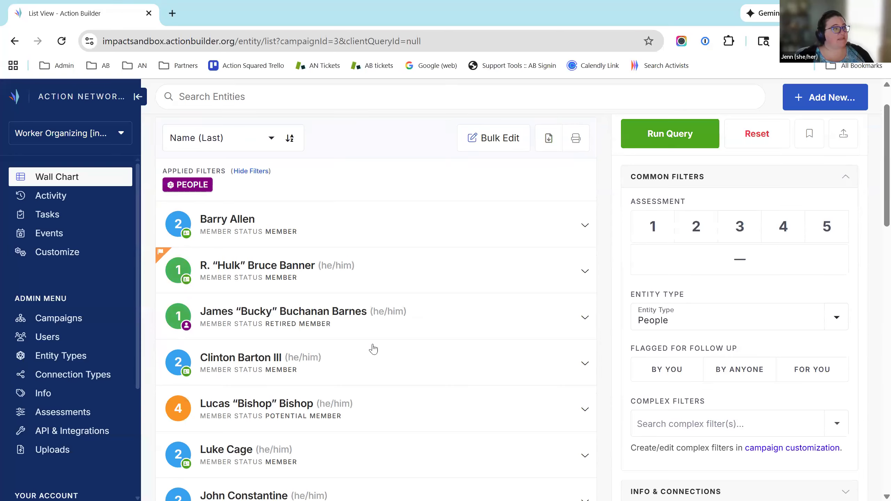
- Check the follow-up flag on the second person's entry and the assessment label on the first person's badge
{"action": "mouse_move", "coordinate": [161, 256]}
{"action": "scroll", "coordinate": [756, 263], "scroll_direction": "up", "scroll_amount": 2}
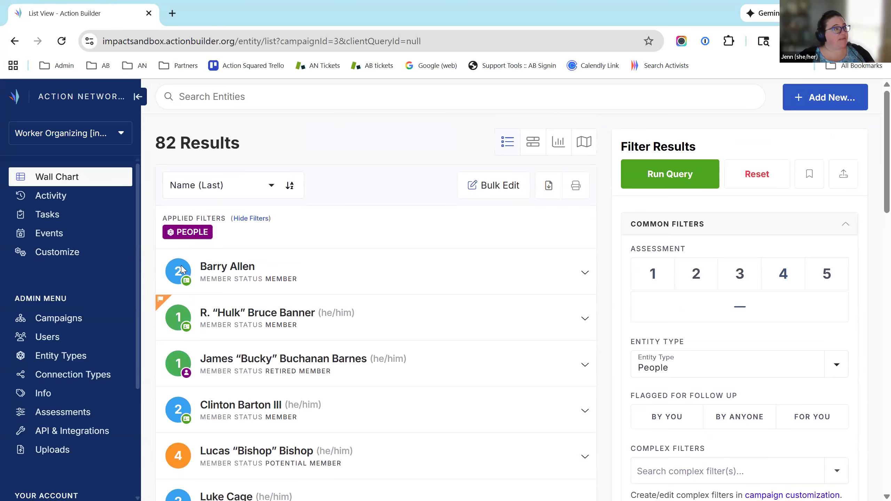
{"action": "mouse_move", "coordinate": [182, 270]}
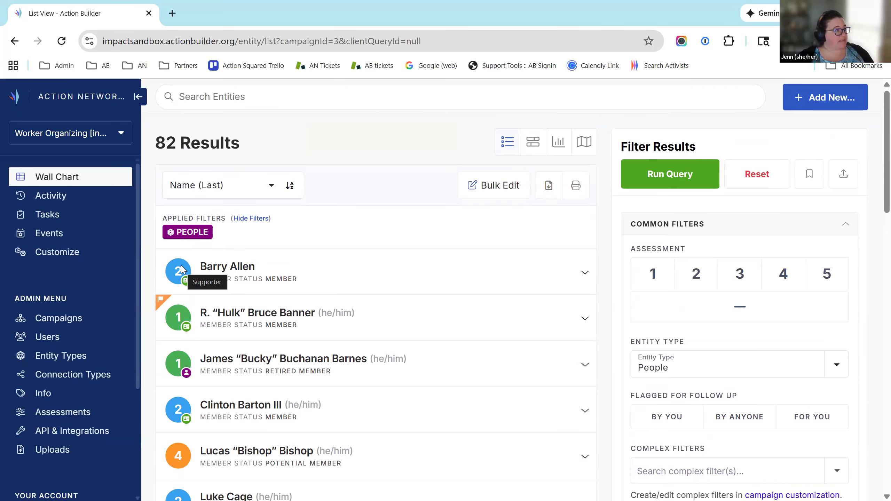
- Open the assessment management settings and review the default global labels, colors and descriptions
{"action": "left_click", "coordinate": [74, 418]}
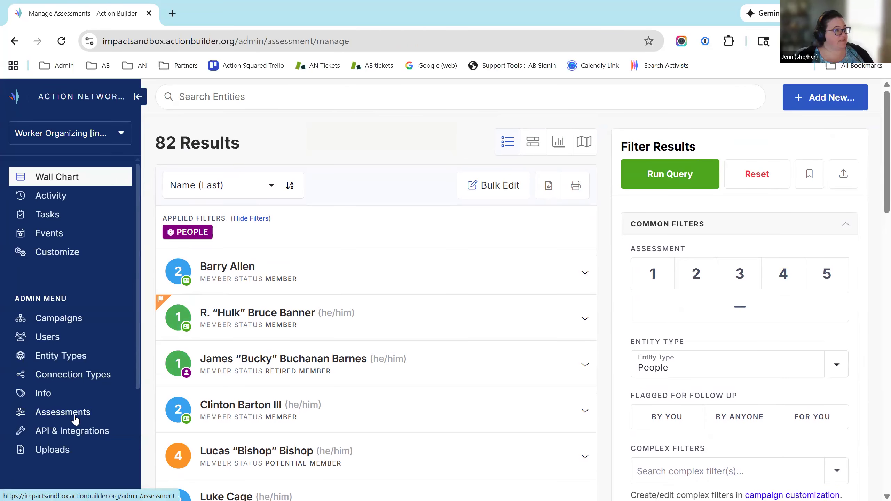
{"action": "scroll", "coordinate": [490, 224], "scroll_direction": "down", "scroll_amount": 6}
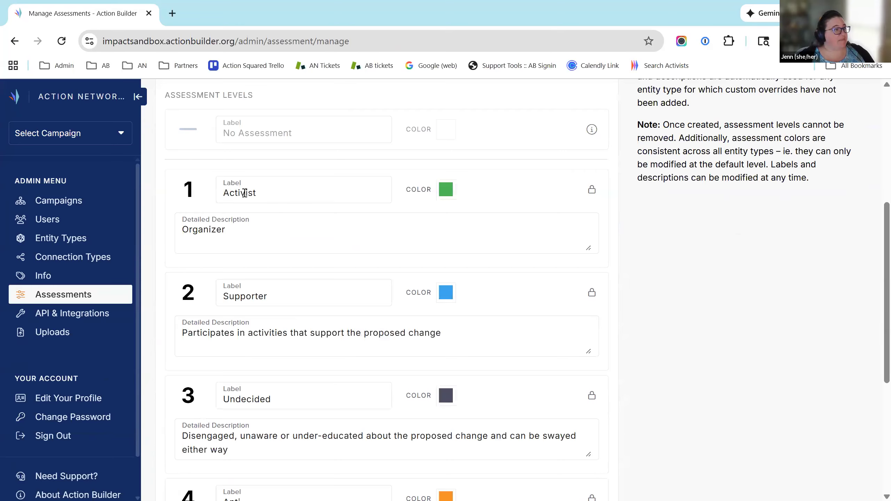
{"action": "scroll", "coordinate": [288, 199], "scroll_direction": "up", "scroll_amount": 5}
- Show the assessment labels for the Organizations entity type and review its levels
{"action": "left_click", "coordinate": [269, 183]}
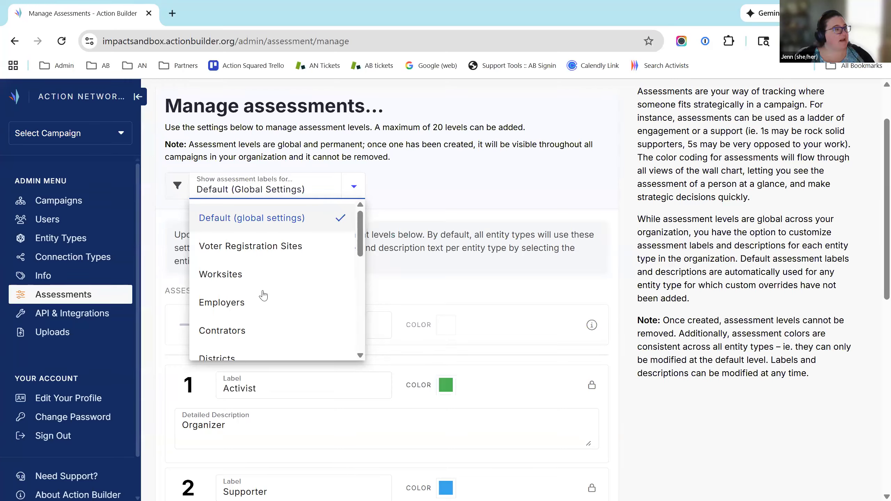
{"action": "scroll", "coordinate": [261, 295], "scroll_direction": "down", "scroll_amount": 4}
{"action": "scroll", "coordinate": [253, 286], "scroll_direction": "down", "scroll_amount": 4}
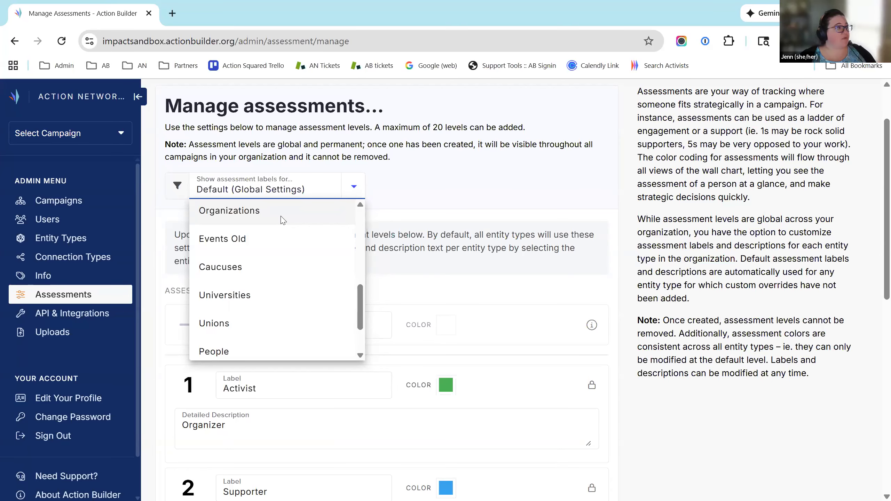
{"action": "left_click", "coordinate": [281, 221]}
{"action": "scroll", "coordinate": [279, 221], "scroll_direction": "down", "scroll_amount": 4}
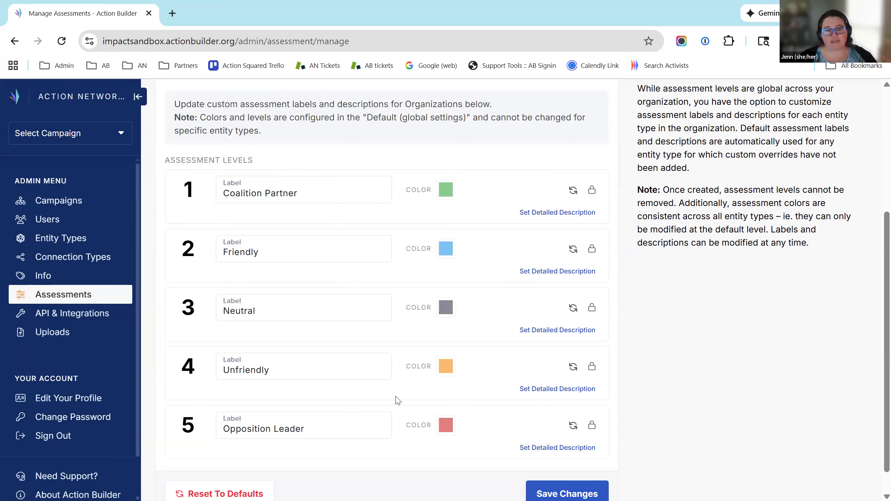
- Show the assessment labels for the People entity type and review its levels and detailed descriptions
{"action": "scroll", "coordinate": [326, 175], "scroll_direction": "up", "scroll_amount": 4}
{"action": "left_click", "coordinate": [279, 191]}
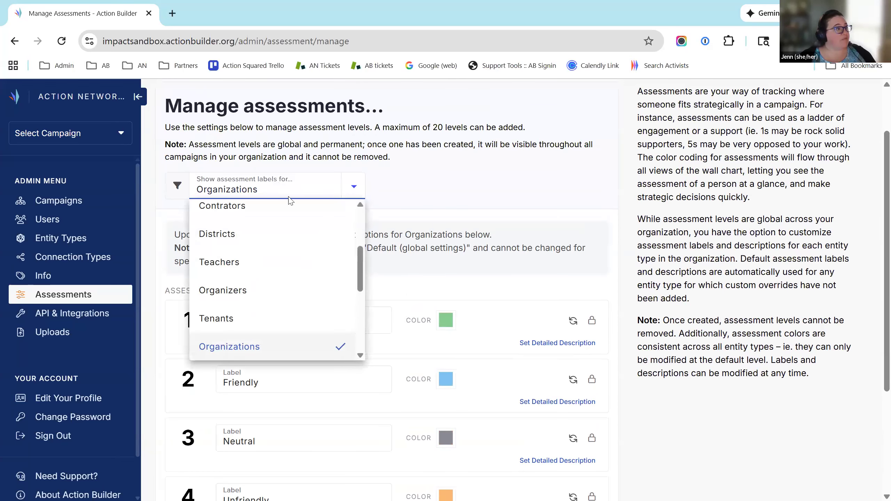
{"action": "scroll", "coordinate": [304, 222], "scroll_direction": "up", "scroll_amount": 3}
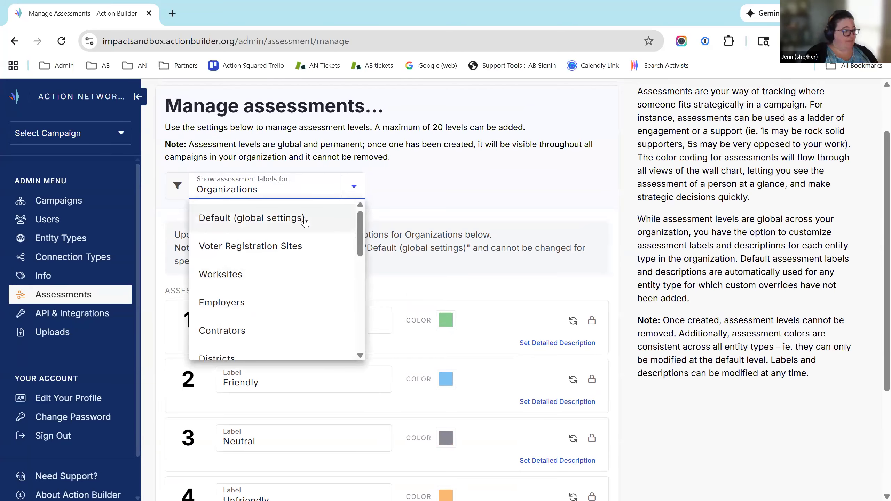
{"action": "scroll", "coordinate": [211, 342], "scroll_direction": "down", "scroll_amount": 5}
{"action": "left_click", "coordinate": [211, 346]}
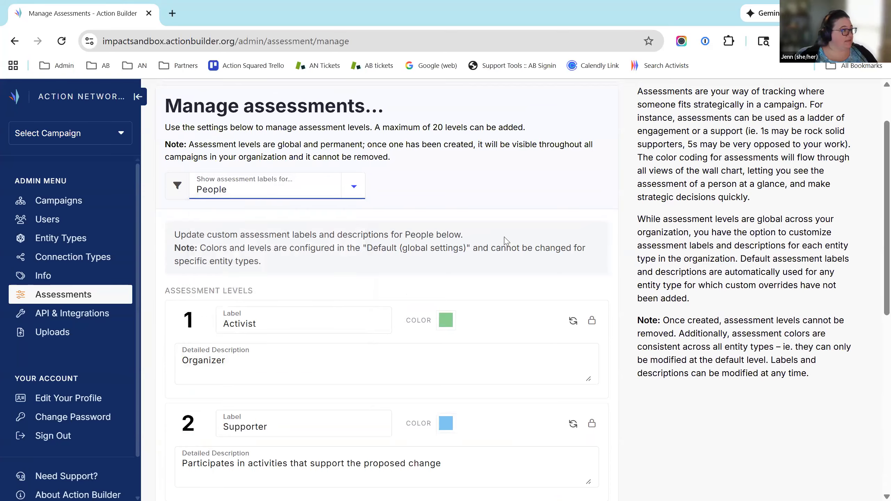
{"action": "scroll", "coordinate": [294, 130], "scroll_direction": "down", "scroll_amount": 6}
{"action": "scroll", "coordinate": [315, 158], "scroll_direction": "up", "scroll_amount": 2}
{"action": "scroll", "coordinate": [360, 291], "scroll_direction": "down", "scroll_amount": 2}
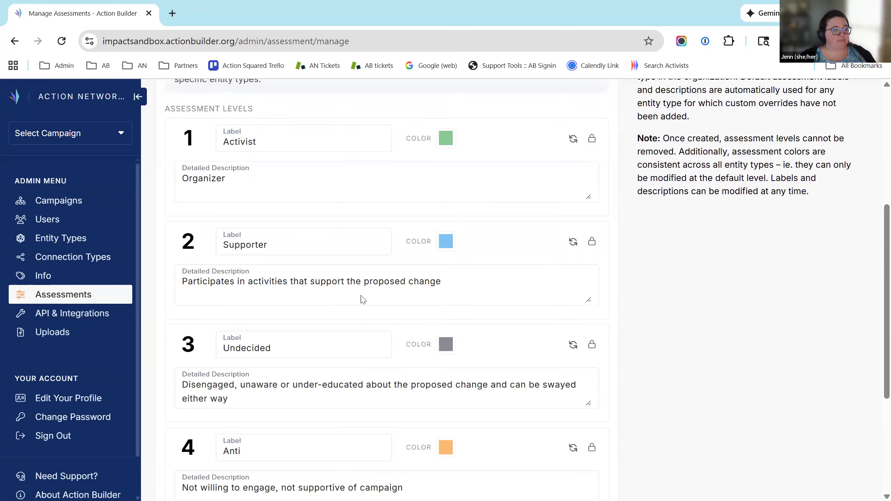
{"action": "scroll", "coordinate": [384, 358], "scroll_direction": "down", "scroll_amount": 4}
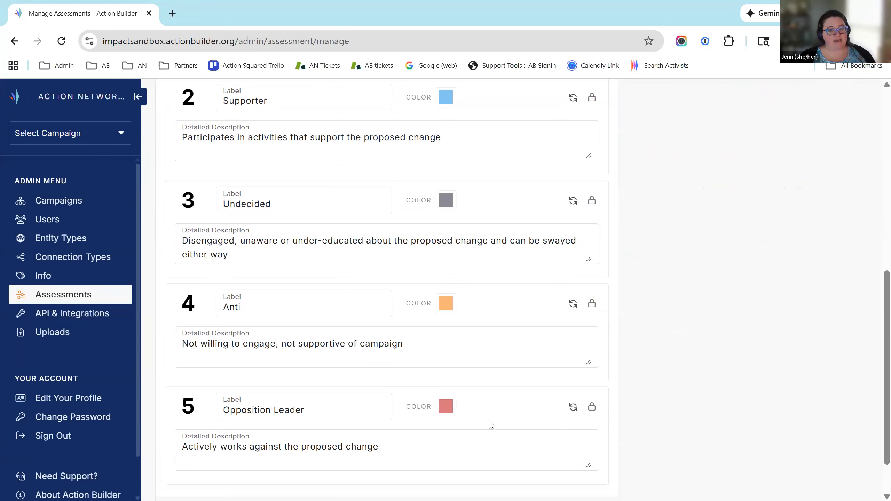
{"action": "scroll", "coordinate": [519, 351], "scroll_direction": "up", "scroll_amount": 6}
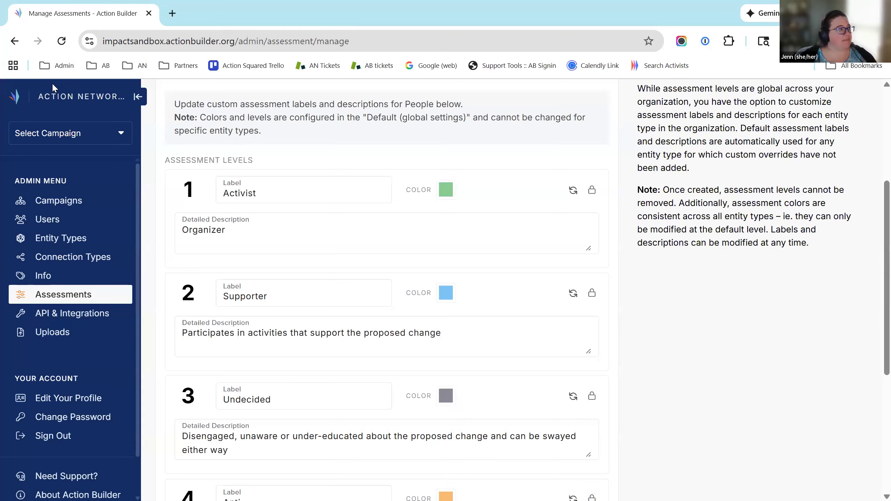
- Return to the Worker Organizing campaign's wall chart and check the spotlight icons on the people's assessment badges
{"action": "left_click", "coordinate": [83, 136]}
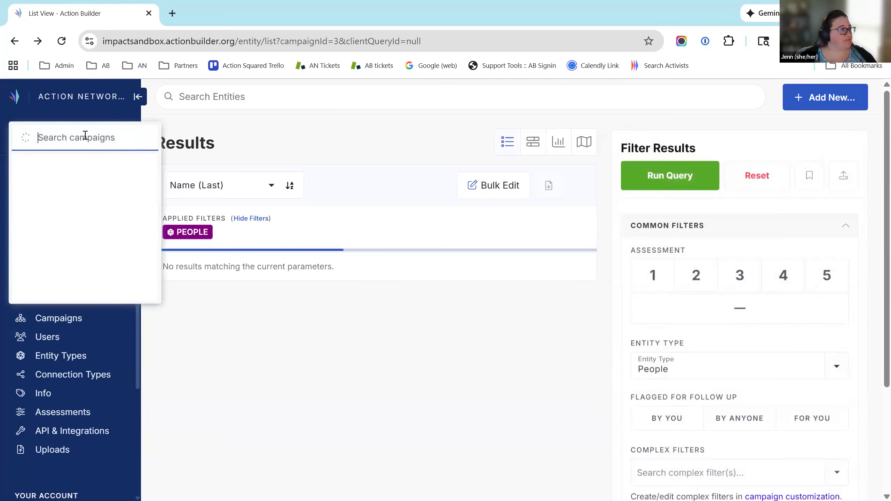
{"action": "left_click", "coordinate": [461, 144]}
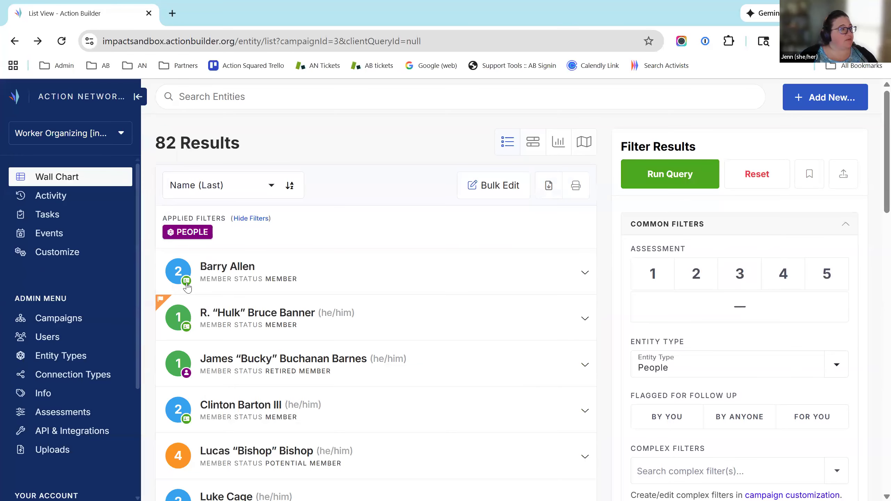
{"action": "mouse_move", "coordinate": [188, 286]}
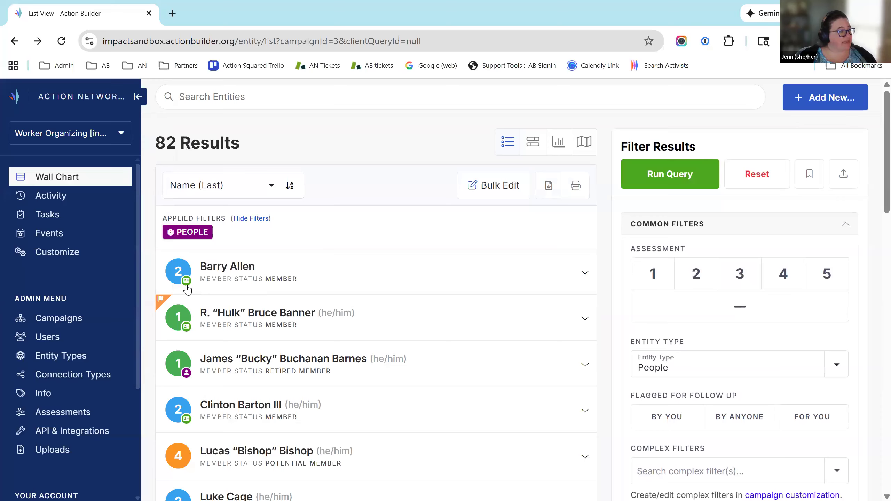
{"action": "scroll", "coordinate": [189, 287], "scroll_direction": "down", "scroll_amount": 2}
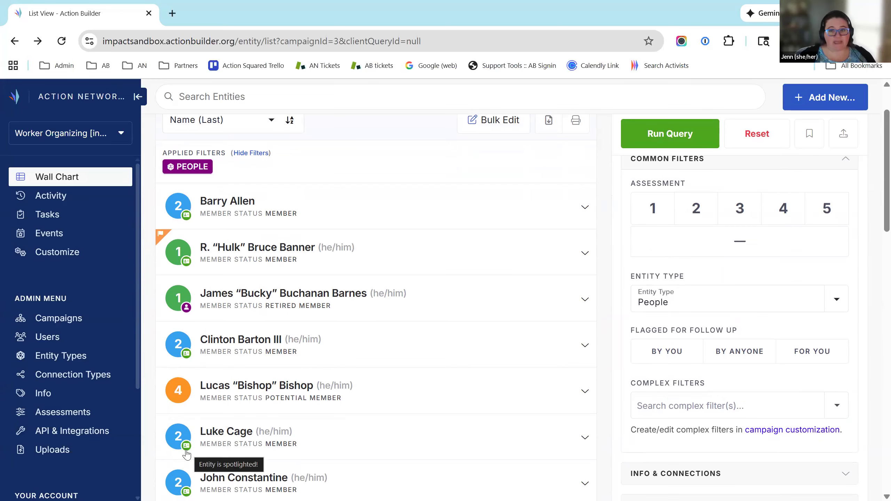
{"action": "mouse_move", "coordinate": [186, 454]}
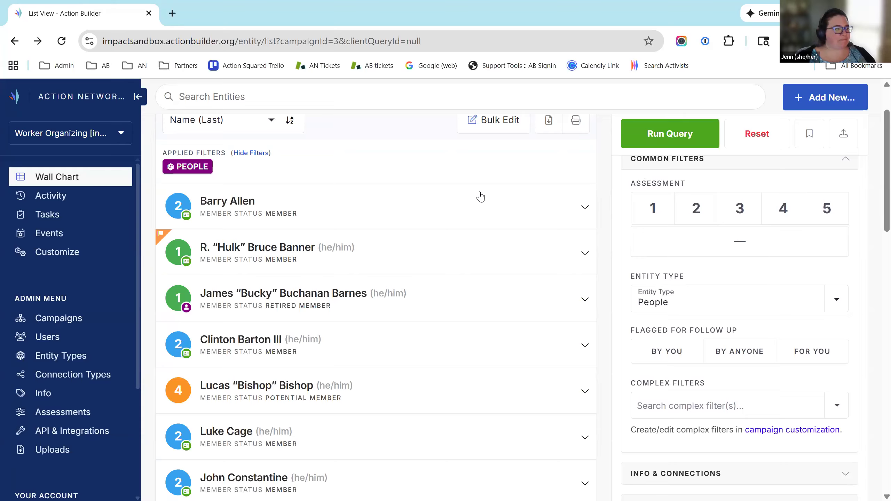
{"action": "scroll", "coordinate": [402, 203], "scroll_direction": "down", "scroll_amount": 2}
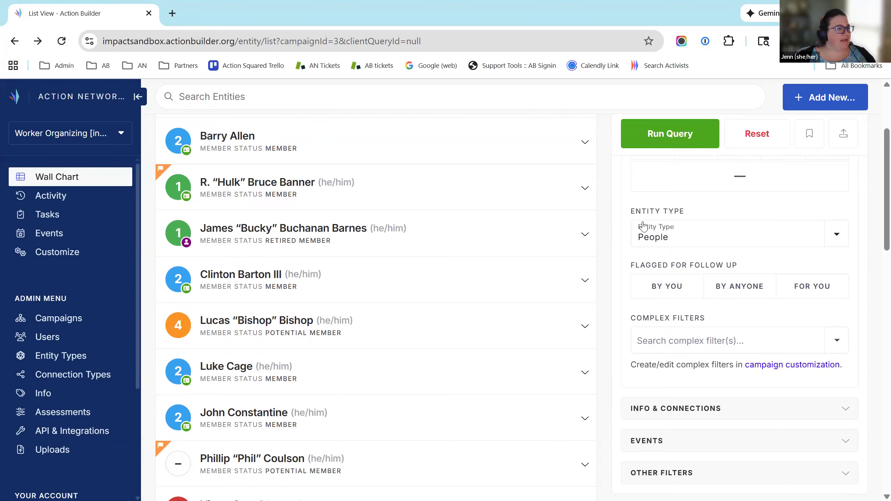
{"action": "scroll", "coordinate": [643, 227], "scroll_direction": "up", "scroll_amount": 4}
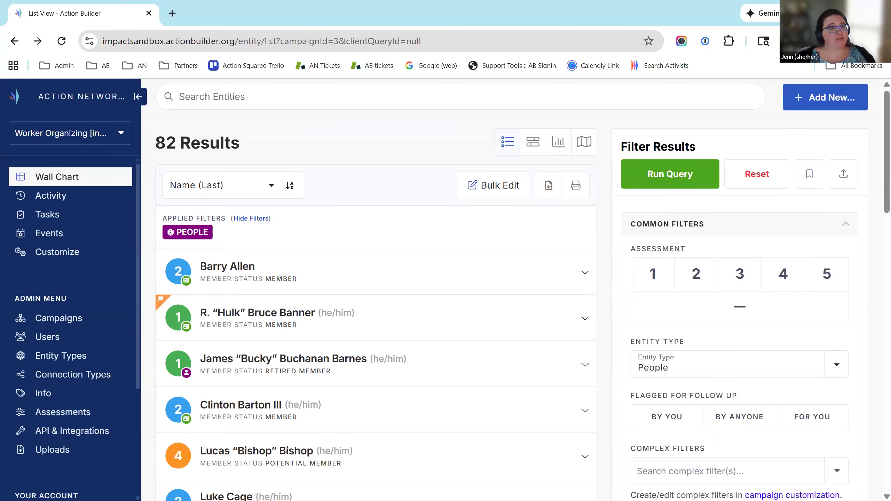
- Restore the browser window to a smaller size, narrow it to a phone-like width and reposition it on the desktop
{"action": "left_click", "coordinate": [846, 14]}
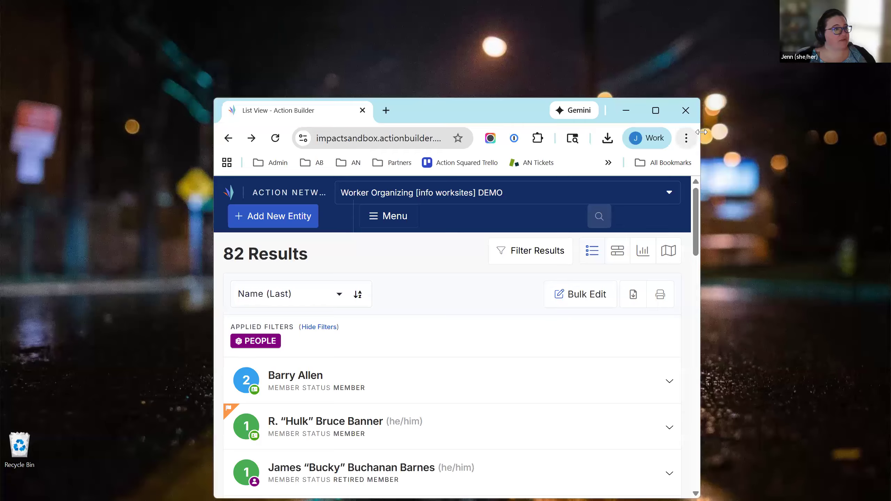
{"action": "left_click_drag", "start_coordinate": [701, 132], "coordinate": [540, 131]}
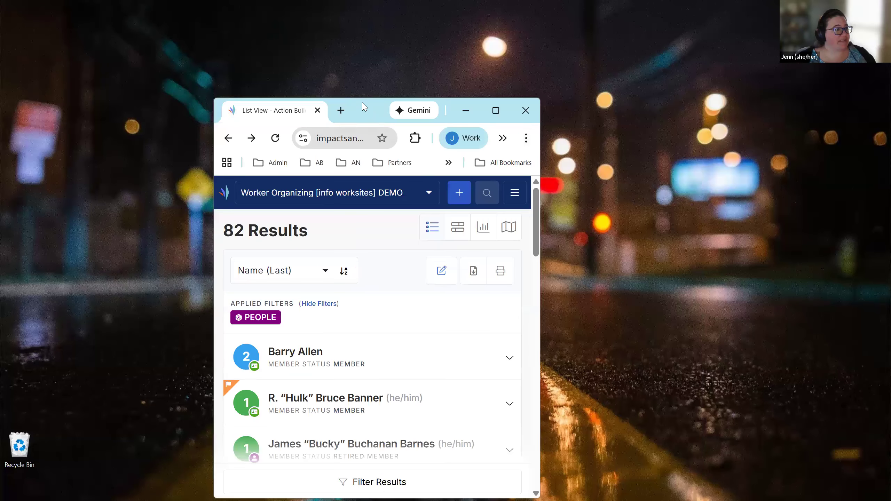
{"action": "left_click_drag", "start_coordinate": [355, 97], "coordinate": [355, 150]}
{"action": "left_click_drag", "start_coordinate": [358, 152], "coordinate": [374, 42]}
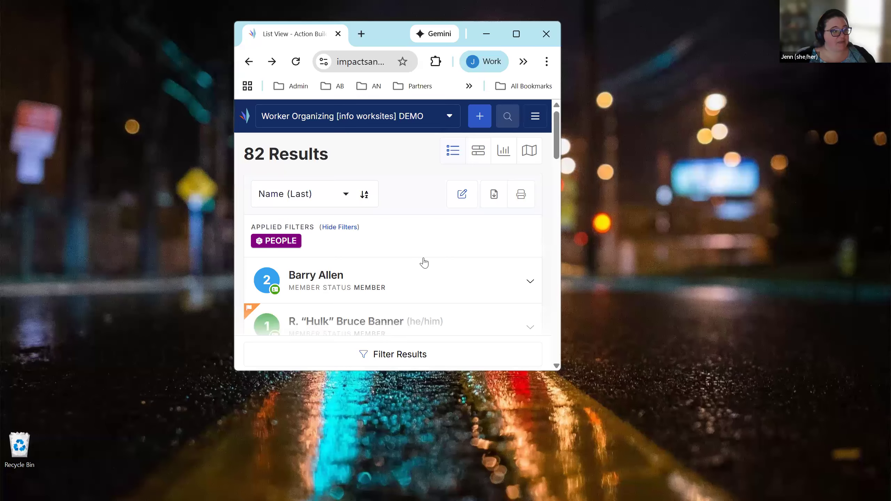
- Browse the wall chart in the narrow layout, then view the filter options and close them again
{"action": "scroll", "coordinate": [392, 255], "scroll_direction": "down", "scroll_amount": 5}
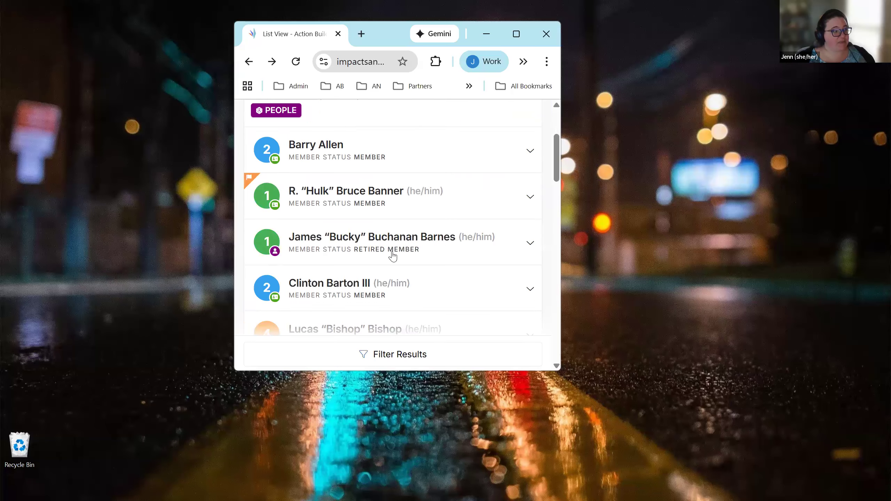
{"action": "left_click", "coordinate": [406, 357]}
{"action": "scroll", "coordinate": [410, 309], "scroll_direction": "down", "scroll_amount": 5}
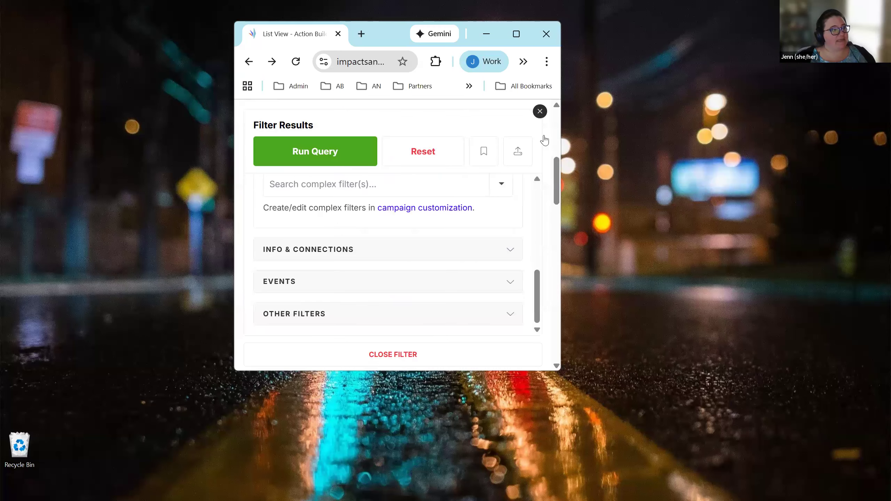
{"action": "left_click", "coordinate": [540, 112]}
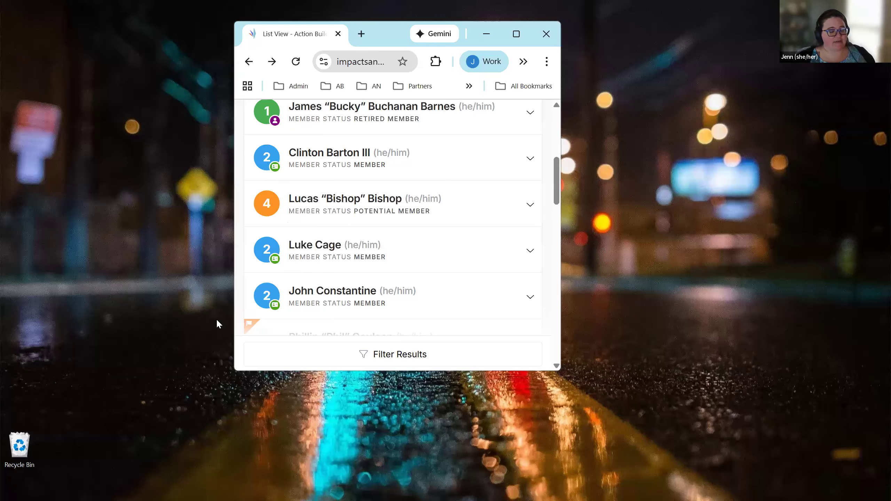
- Maximize the browser window and expand the first person's entry in the list to show its contact, action and topline details
{"action": "left_click", "coordinate": [517, 34]}
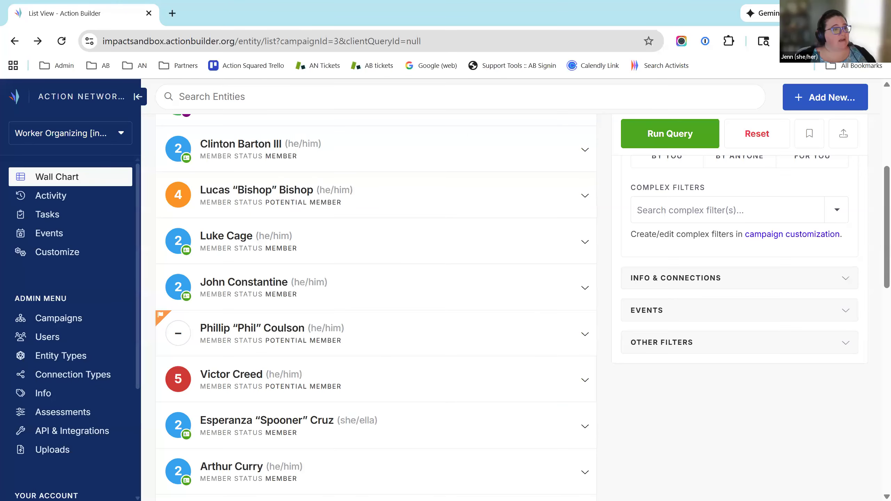
{"action": "scroll", "coordinate": [352, 341], "scroll_direction": "up", "scroll_amount": 6}
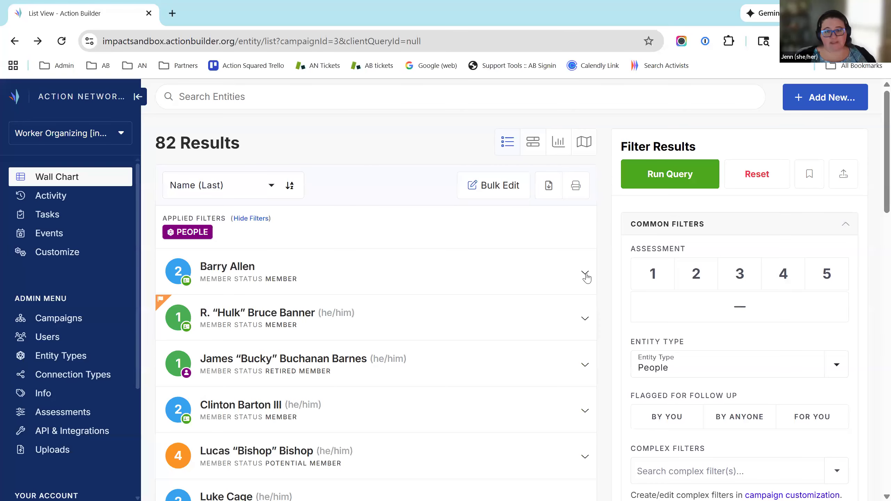
{"action": "left_click", "coordinate": [584, 273]}
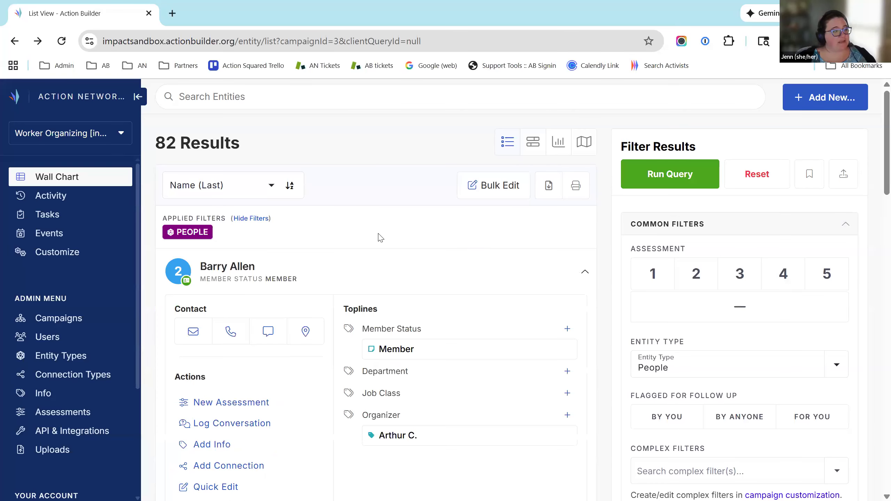
- Show the first person's text-message contact options in a narrow browser window, and maximize the window again
{"action": "scroll", "coordinate": [375, 302], "scroll_direction": "down", "scroll_amount": 2}
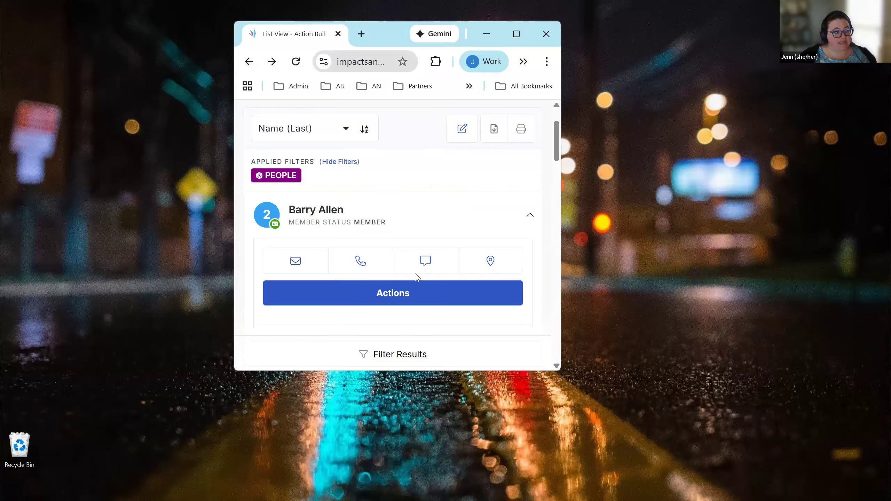
{"action": "left_click", "coordinate": [429, 265]}
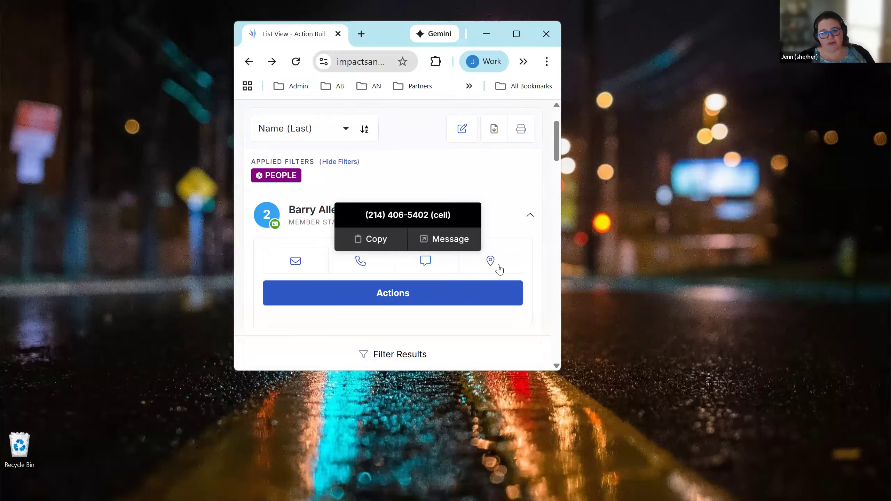
{"action": "left_click", "coordinate": [524, 32]}
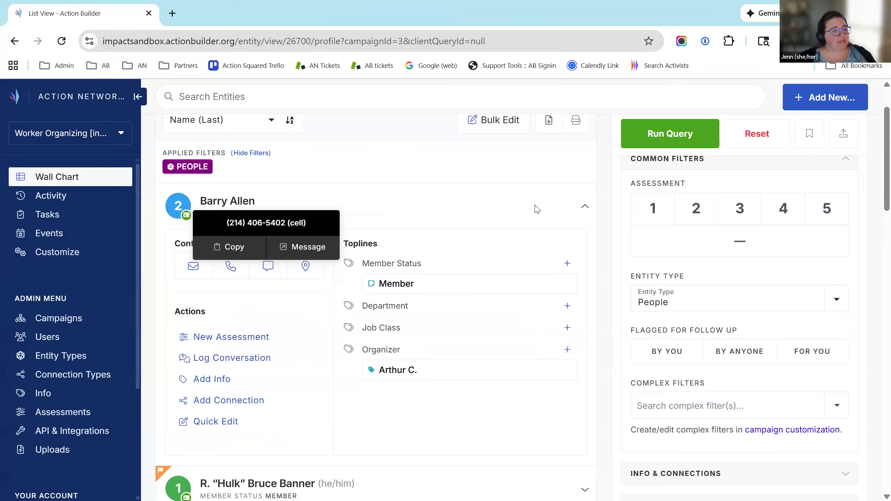
- Open the first person's full profile and examine the name, age, language, email, phone and address sections
{"action": "scroll", "coordinate": [447, 247], "scroll_direction": "up", "scroll_amount": 3}
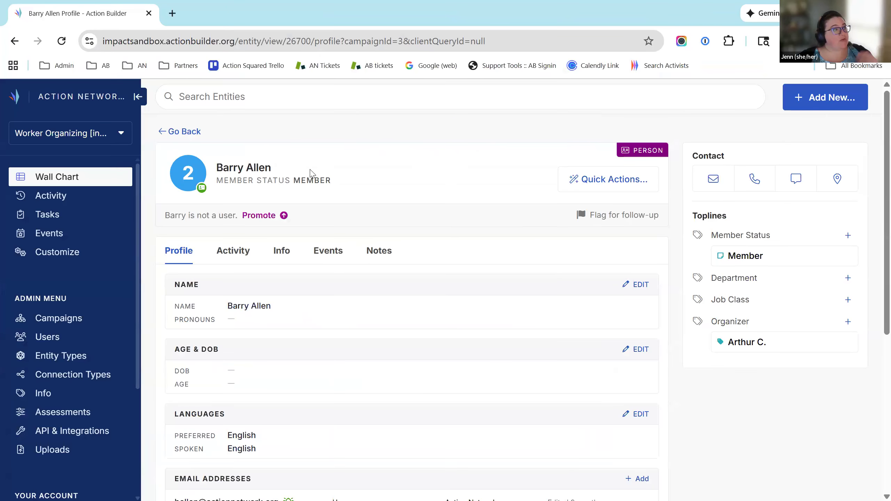
{"action": "scroll", "coordinate": [327, 167], "scroll_direction": "down", "scroll_amount": 8}
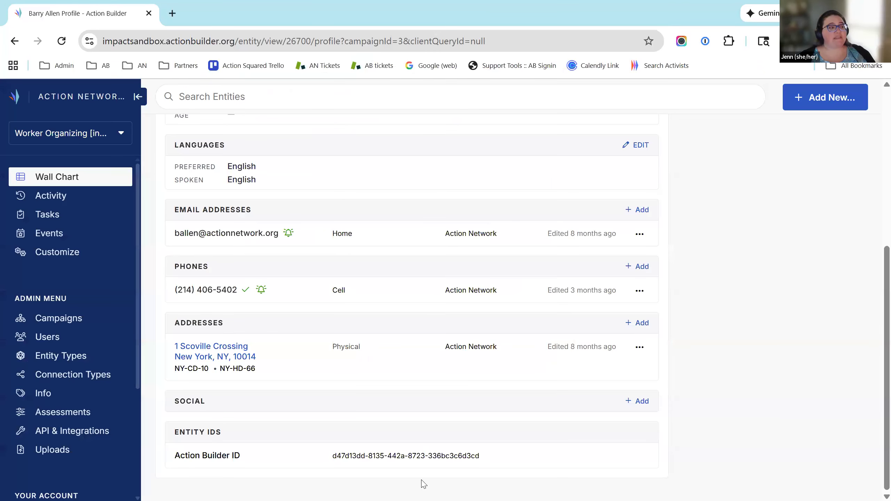
{"action": "scroll", "coordinate": [277, 469], "scroll_direction": "up", "scroll_amount": 4}
{"action": "scroll", "coordinate": [494, 365], "scroll_direction": "down", "scroll_amount": 2}
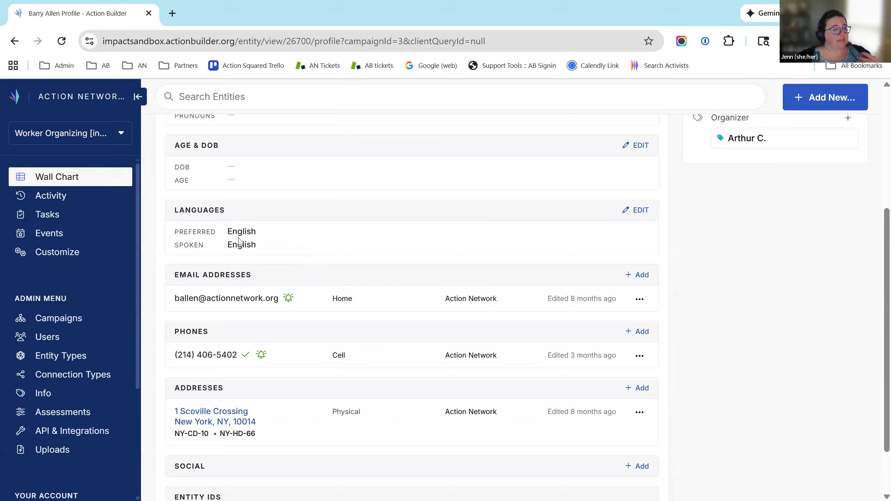
{"action": "scroll", "coordinate": [448, 321], "scroll_direction": "up", "scroll_amount": 4}
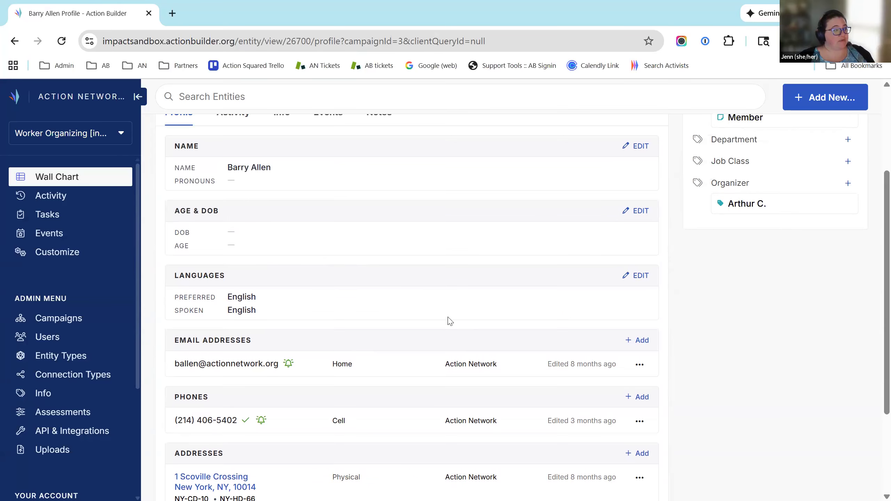
{"action": "scroll", "coordinate": [231, 372], "scroll_direction": "down", "scroll_amount": 3}
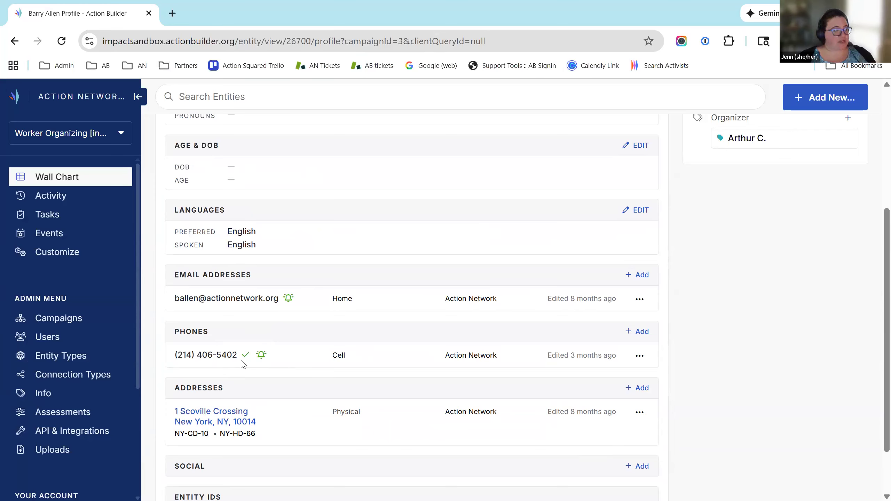
{"action": "mouse_move", "coordinate": [247, 361]}
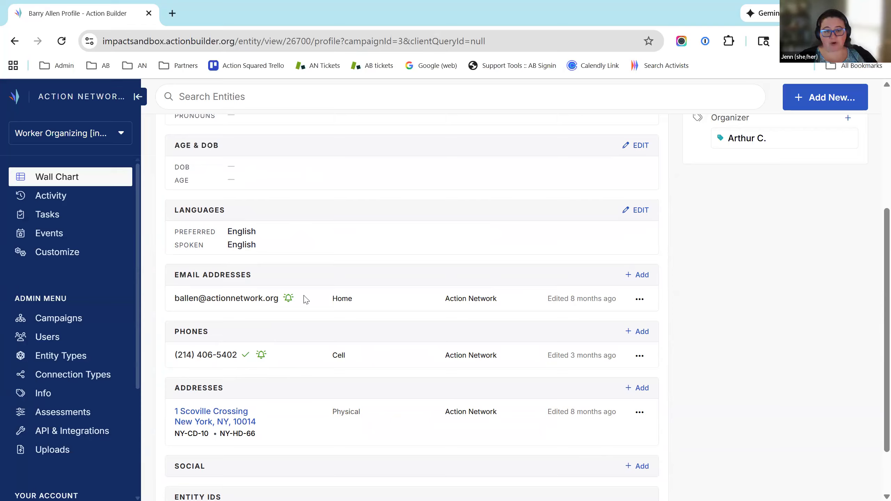
{"action": "scroll", "coordinate": [186, 274], "scroll_direction": "up", "scroll_amount": 5}
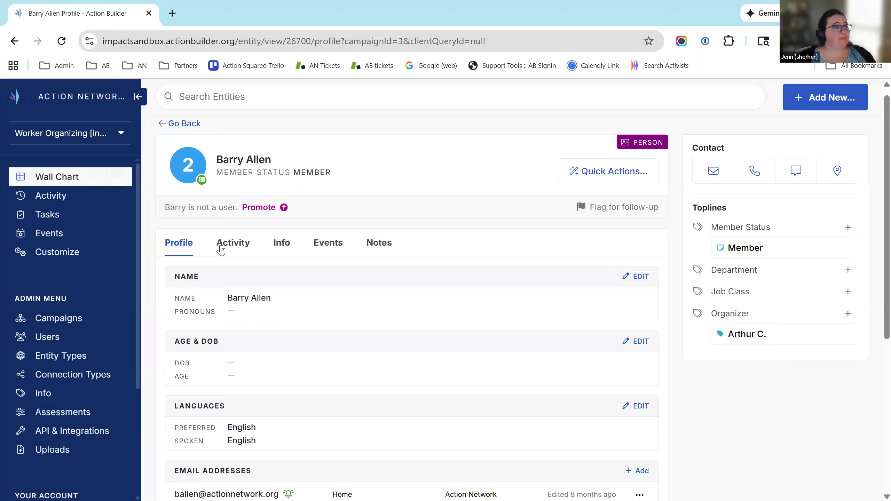
- Review the person's activity history from the newest update to the oldest
{"action": "left_click", "coordinate": [241, 247]}
{"action": "scroll", "coordinate": [547, 326], "scroll_direction": "down", "scroll_amount": 1}
{"action": "scroll", "coordinate": [552, 325], "scroll_direction": "down", "scroll_amount": 6}
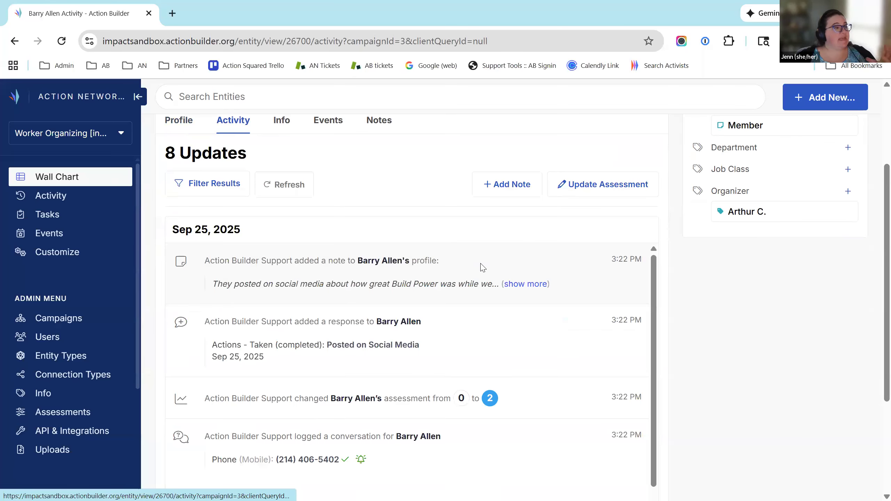
{"action": "scroll", "coordinate": [574, 358], "scroll_direction": "down", "scroll_amount": 5}
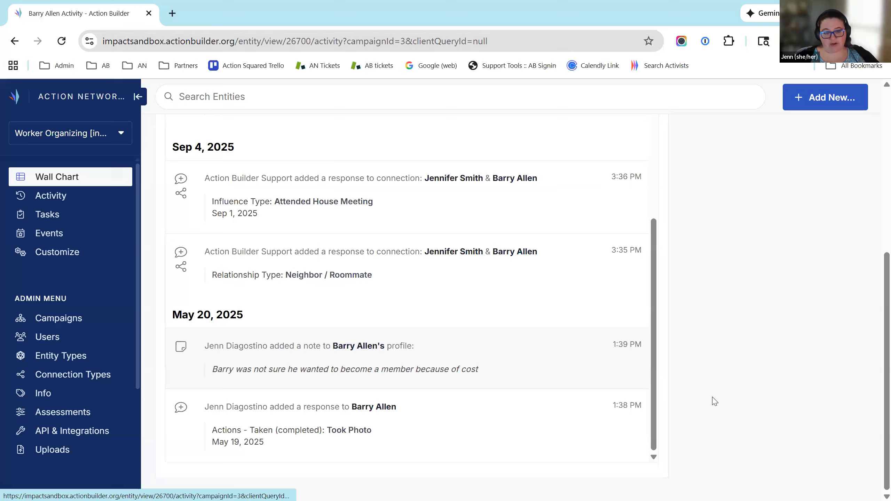
{"action": "scroll", "coordinate": [689, 333], "scroll_direction": "up", "scroll_amount": 6}
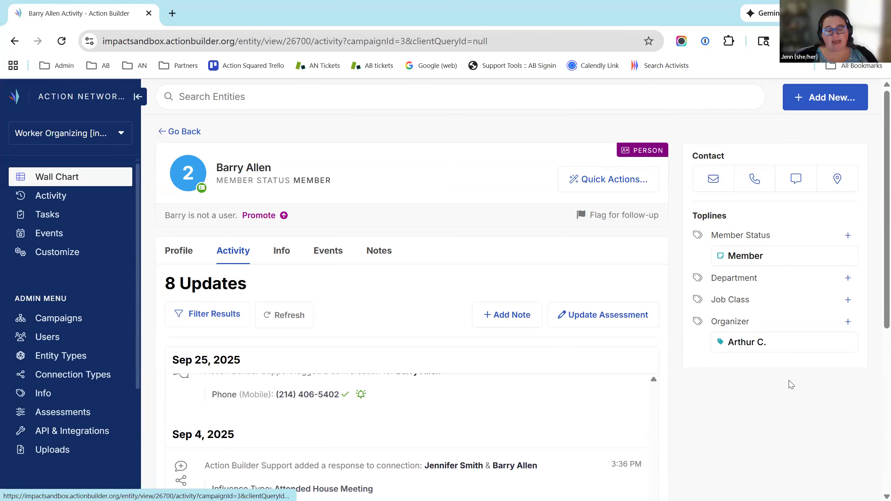
{"action": "scroll", "coordinate": [491, 431], "scroll_direction": "up", "scroll_amount": 5}
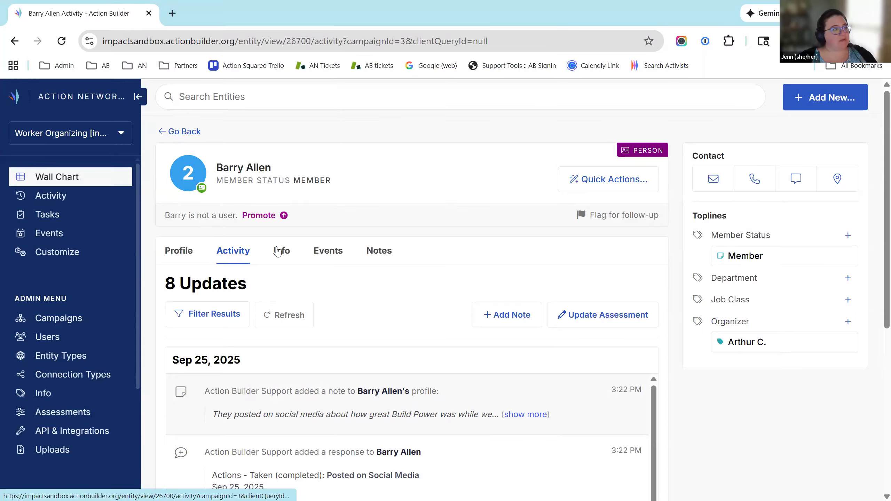
- View the person's notes, and look through their info for connections and campaign activity
{"action": "left_click", "coordinate": [370, 254]}
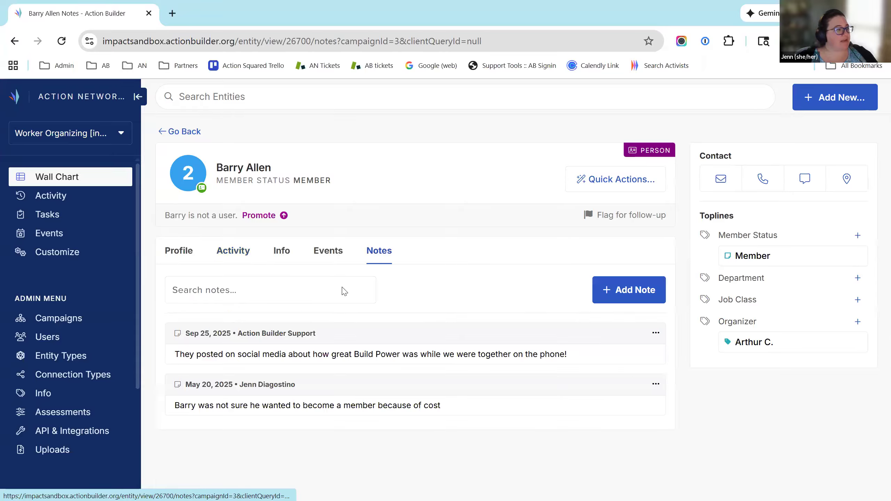
{"action": "left_click", "coordinate": [285, 255]}
{"action": "scroll", "coordinate": [528, 322], "scroll_direction": "down", "scroll_amount": 5}
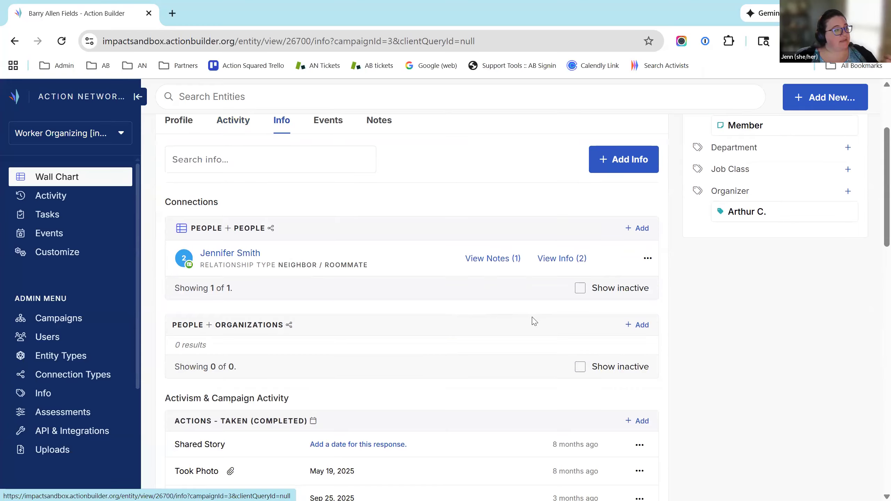
{"action": "scroll", "coordinate": [347, 289], "scroll_direction": "down", "scroll_amount": 4}
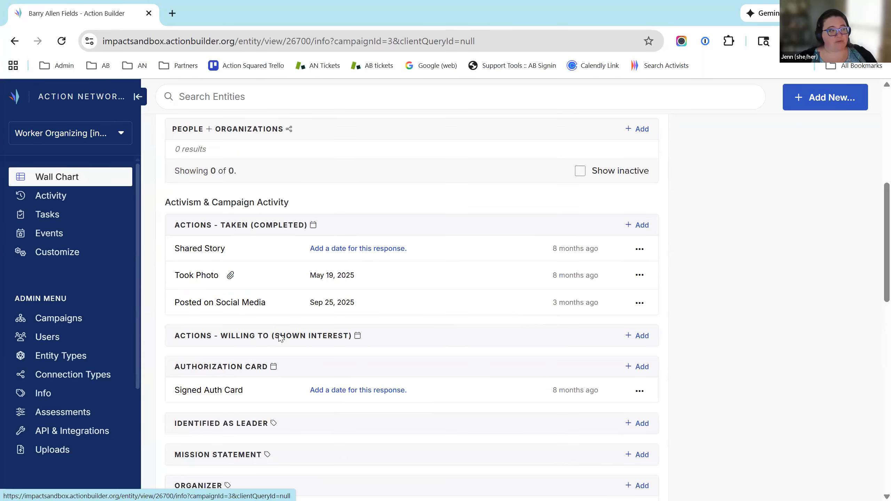
{"action": "scroll", "coordinate": [596, 377], "scroll_direction": "down", "scroll_amount": 4}
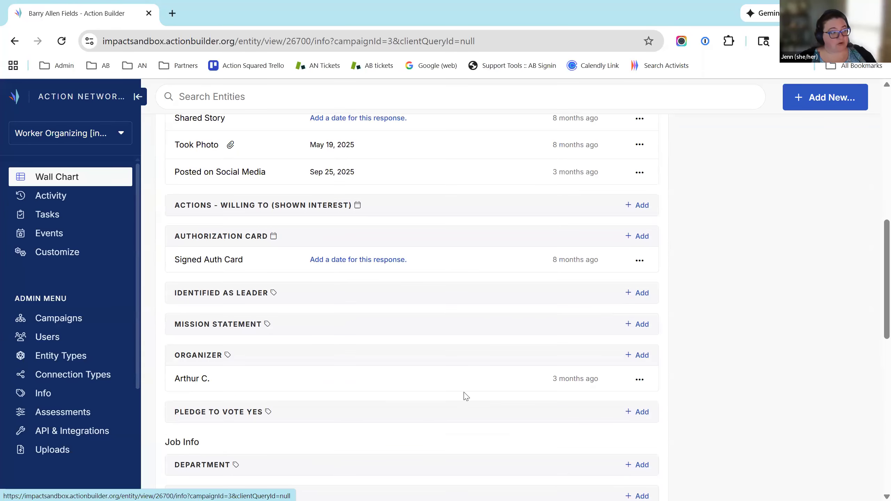
- Add the response Yes to the person's Pledge to Vote Yes field
{"action": "scroll", "coordinate": [238, 403], "scroll_direction": "down", "scroll_amount": 2}
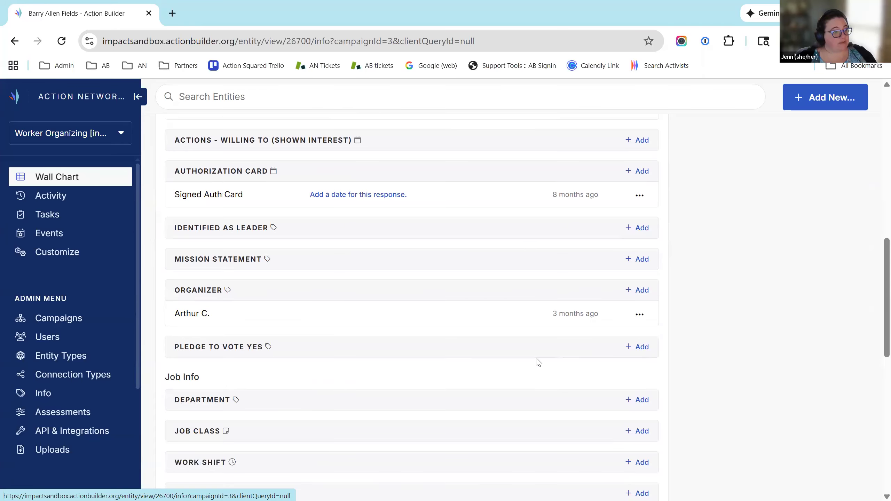
{"action": "left_click", "coordinate": [637, 351]}
{"action": "left_click", "coordinate": [395, 290]}
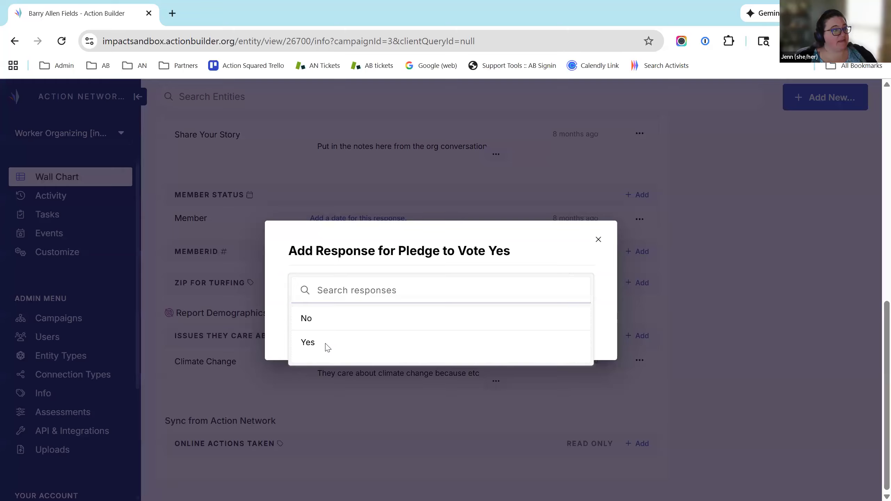
{"action": "left_click", "coordinate": [327, 345]}
{"action": "left_click", "coordinate": [313, 326]}
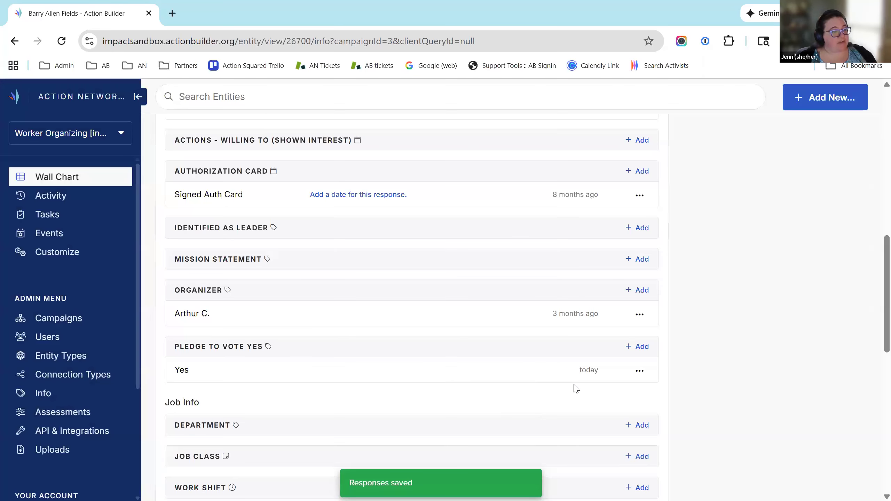
- Expand the connection info and notes of the person's Neighbor / Roommate connection
{"action": "scroll", "coordinate": [649, 366], "scroll_direction": "up", "scroll_amount": 10}
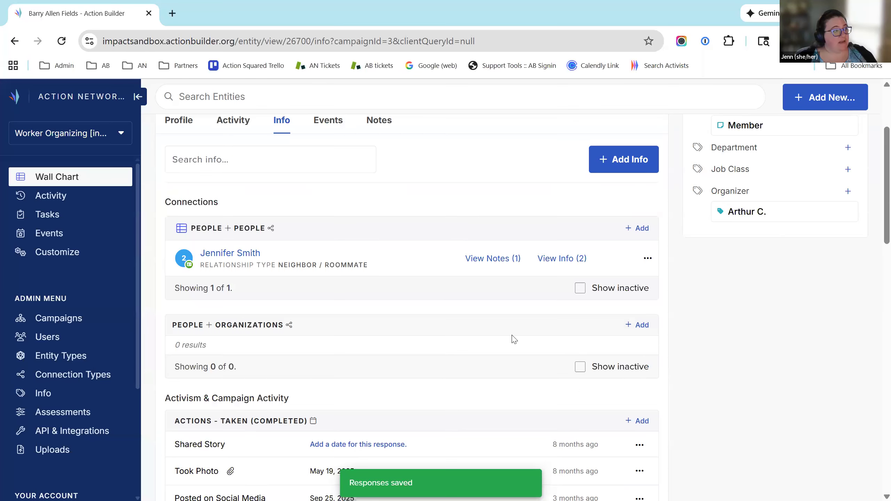
{"action": "scroll", "coordinate": [514, 339], "scroll_direction": "up", "scroll_amount": 2}
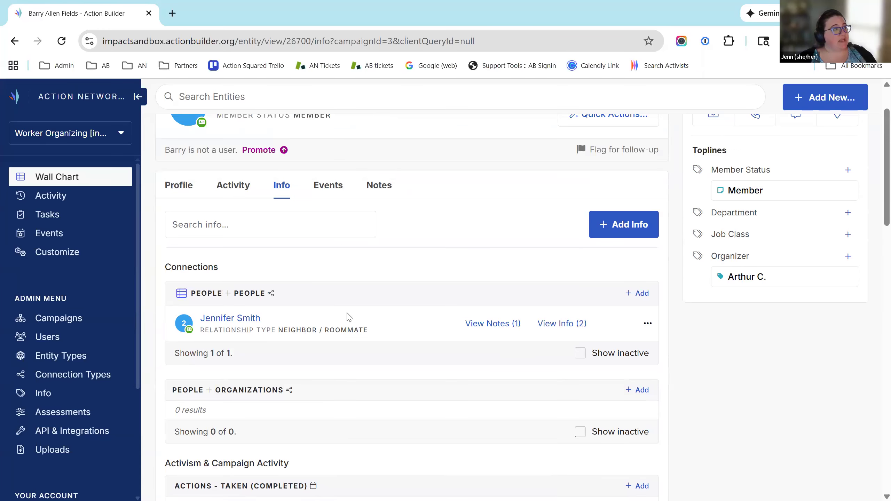
{"action": "scroll", "coordinate": [347, 317], "scroll_direction": "up", "scroll_amount": 2}
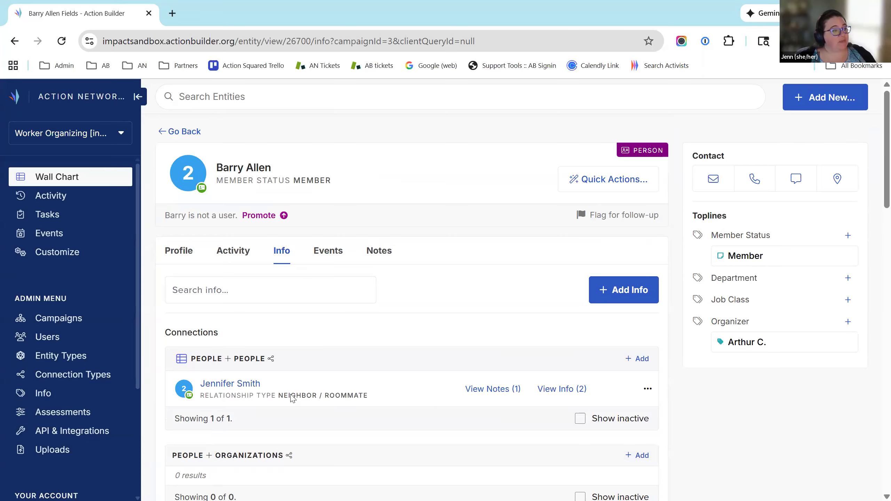
{"action": "left_click", "coordinate": [561, 389]}
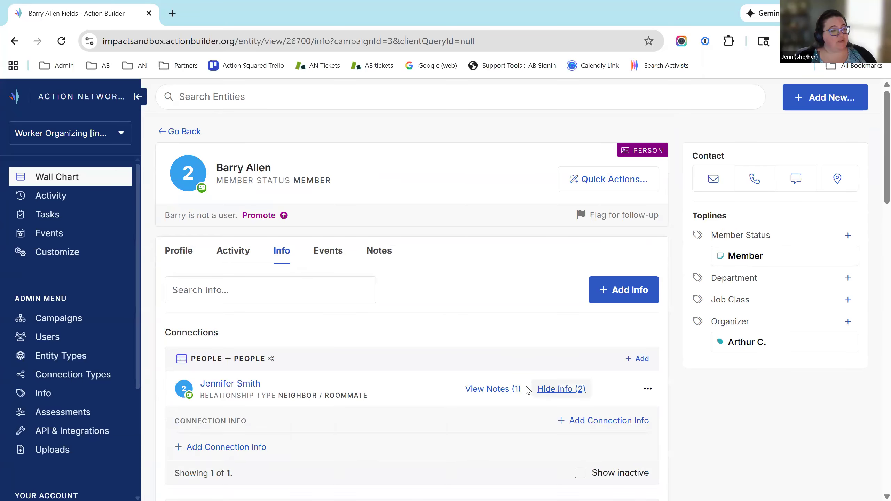
{"action": "left_click", "coordinate": [493, 389]}
{"action": "scroll", "coordinate": [408, 392], "scroll_direction": "down", "scroll_amount": 3}
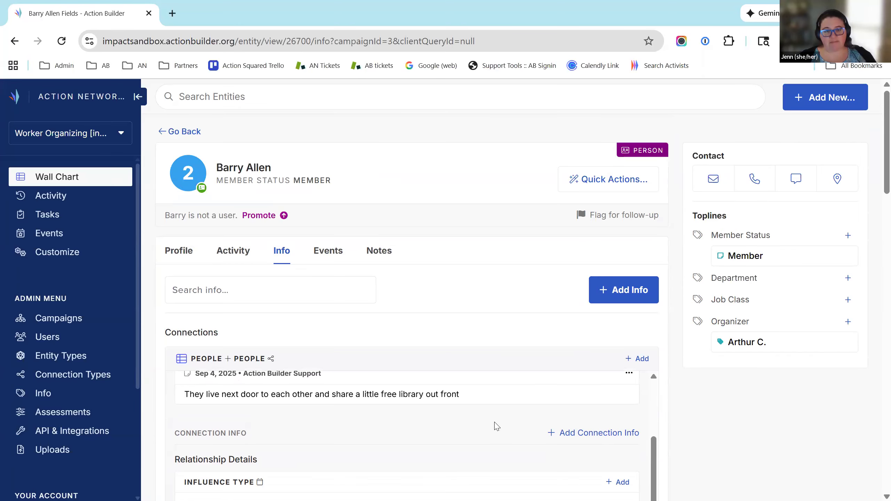
- Return to the wall chart and filter the results by the entity type Organizations
{"action": "left_click", "coordinate": [47, 179]}
{"action": "scroll", "coordinate": [407, 316], "scroll_direction": "down", "scroll_amount": 2}
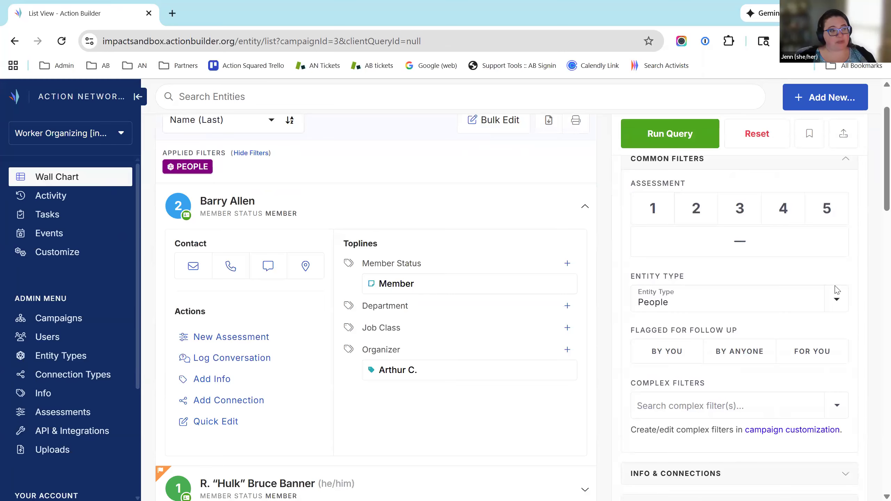
{"action": "left_click", "coordinate": [784, 299]}
{"action": "left_click", "coordinate": [672, 375]}
{"action": "left_click", "coordinate": [672, 355]}
{"action": "left_click", "coordinate": [673, 142]}
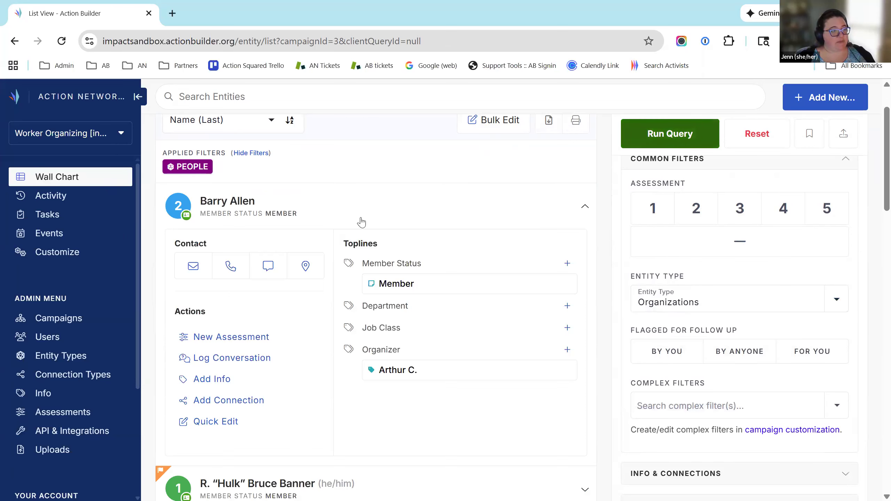
{"action": "left_click", "coordinate": [264, 257]}
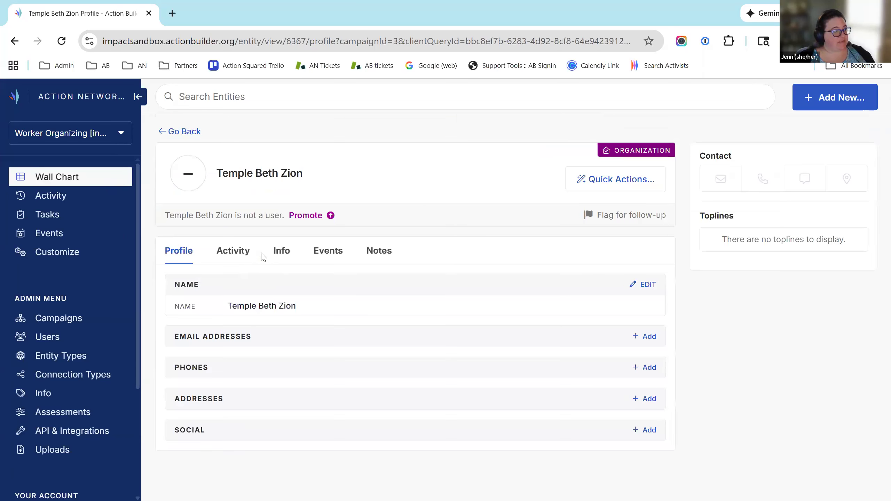
{"action": "scroll", "coordinate": [341, 263], "scroll_direction": "down", "scroll_amount": 1}
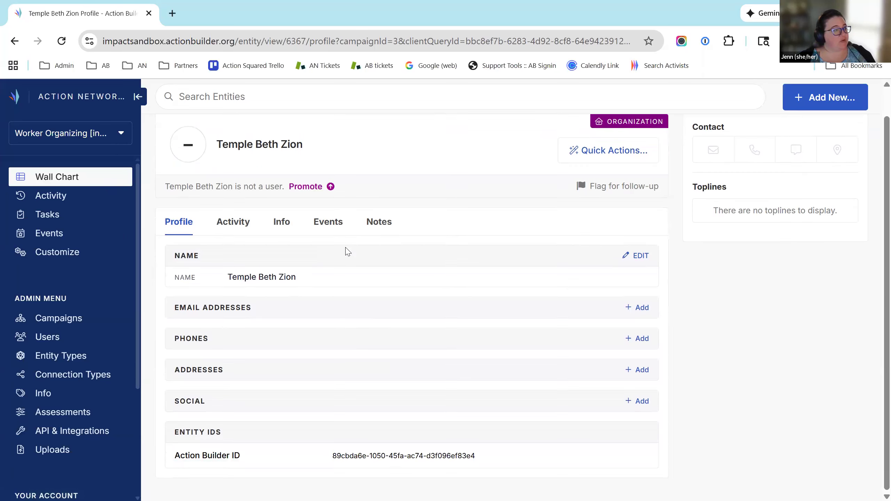
{"action": "left_click", "coordinate": [389, 225]}
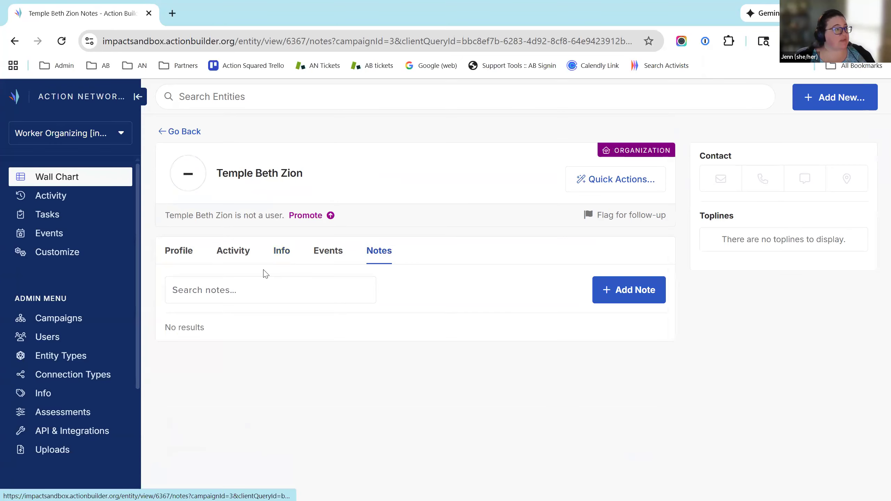
{"action": "left_click", "coordinate": [279, 258]}
{"action": "scroll", "coordinate": [332, 392], "scroll_direction": "down", "scroll_amount": 2}
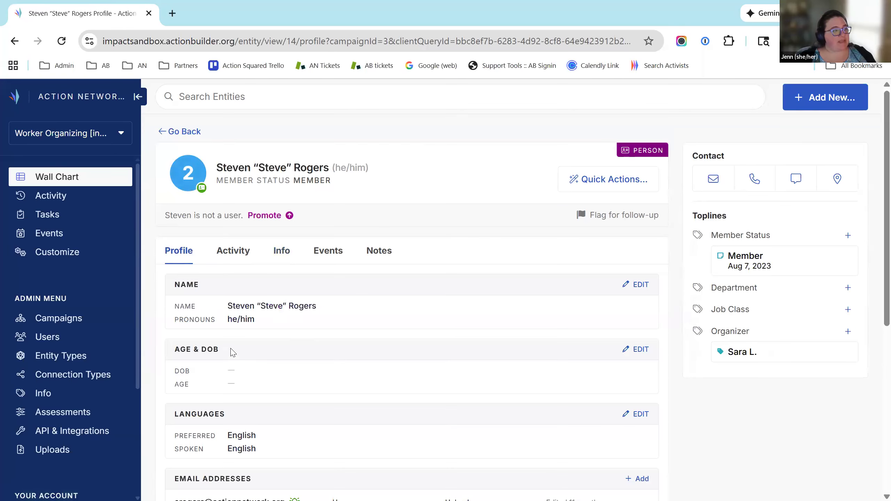
- Review the connected person's activity history and return to the wall chart
{"action": "left_click", "coordinate": [233, 251]}
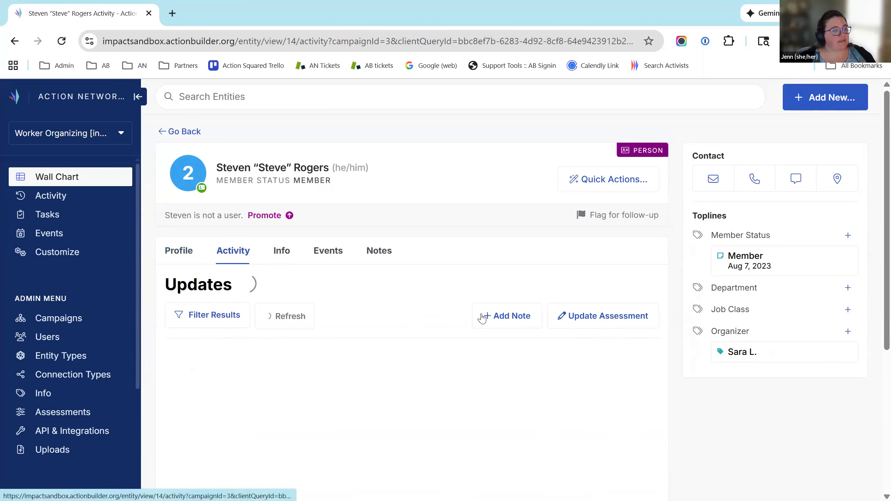
{"action": "scroll", "coordinate": [557, 349], "scroll_direction": "down", "scroll_amount": 2}
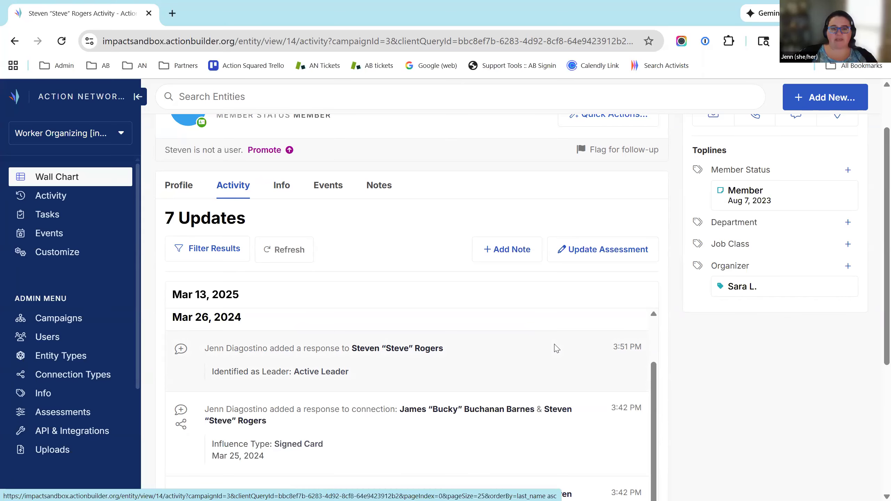
{"action": "left_click", "coordinate": [57, 177]}
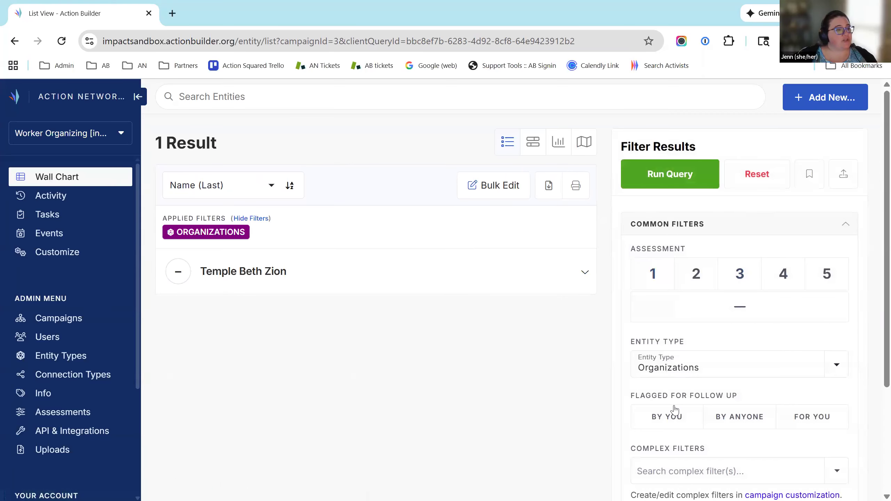
- Reset the wall chart's Organizations filter to return to the default People list
{"action": "left_click", "coordinate": [760, 177]}
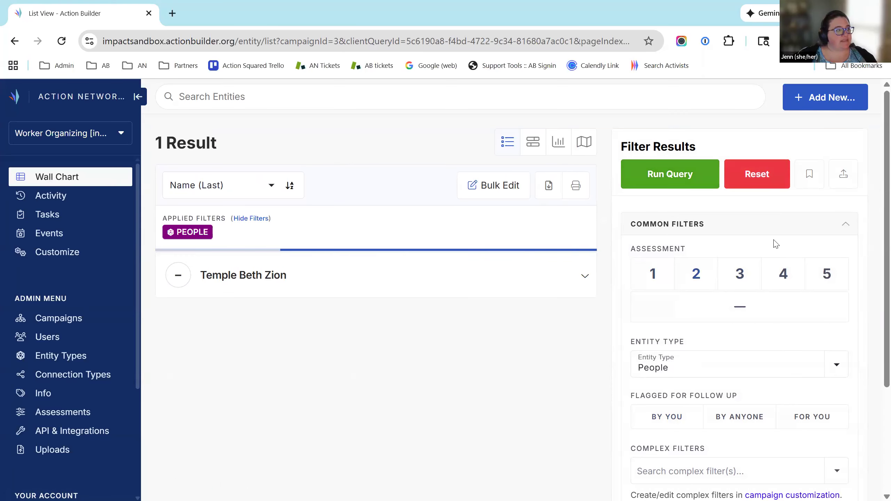
{"action": "scroll", "coordinate": [816, 284], "scroll_direction": "down", "scroll_amount": 4}
{"action": "scroll", "coordinate": [866, 266], "scroll_direction": "up", "scroll_amount": 3}
{"action": "scroll", "coordinate": [862, 250], "scroll_direction": "up", "scroll_amount": 1}
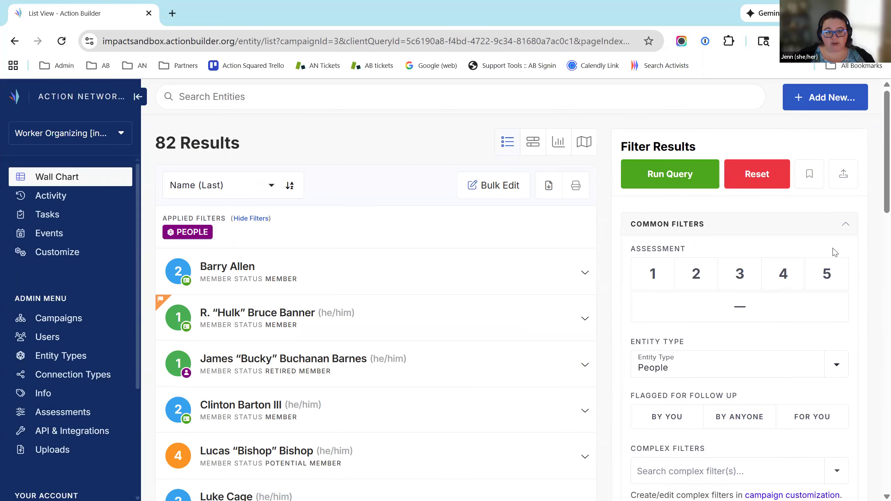
- Filter the people to include the Member Status response "Member", run the query and check the number of results
{"action": "scroll", "coordinate": [714, 304], "scroll_direction": "down", "scroll_amount": 5}
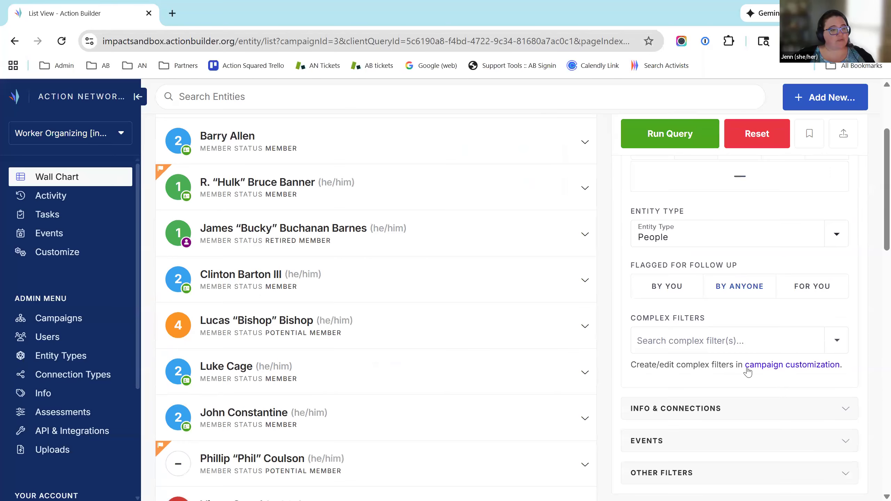
{"action": "scroll", "coordinate": [791, 183], "scroll_direction": "up", "scroll_amount": 3}
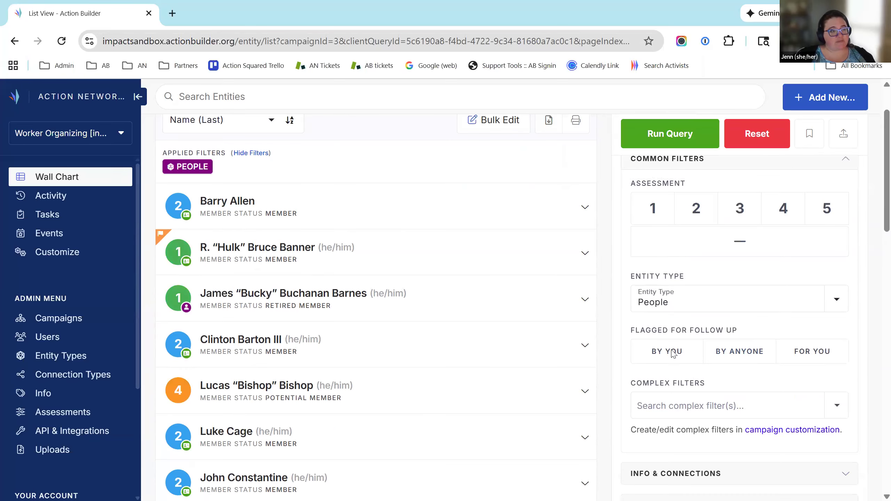
{"action": "scroll", "coordinate": [672, 352], "scroll_direction": "down", "scroll_amount": 3}
{"action": "left_click", "coordinate": [676, 342]}
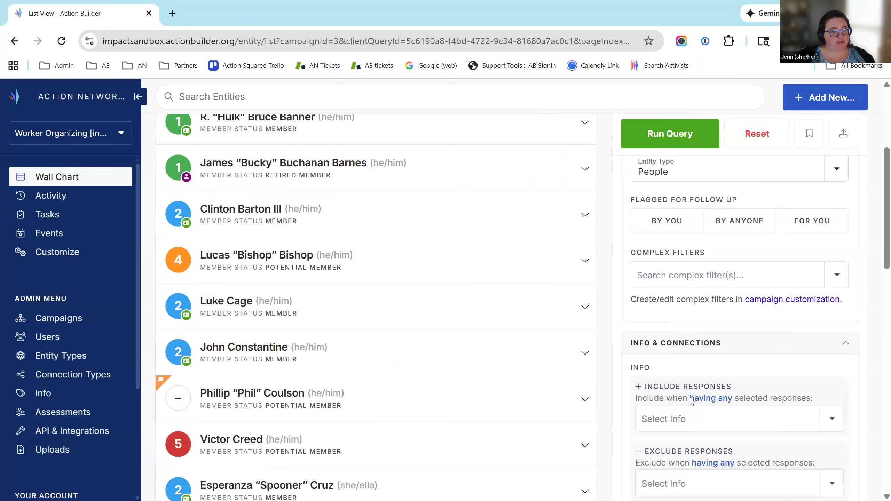
{"action": "left_click", "coordinate": [694, 420]}
{"action": "type", "text": "Member"}
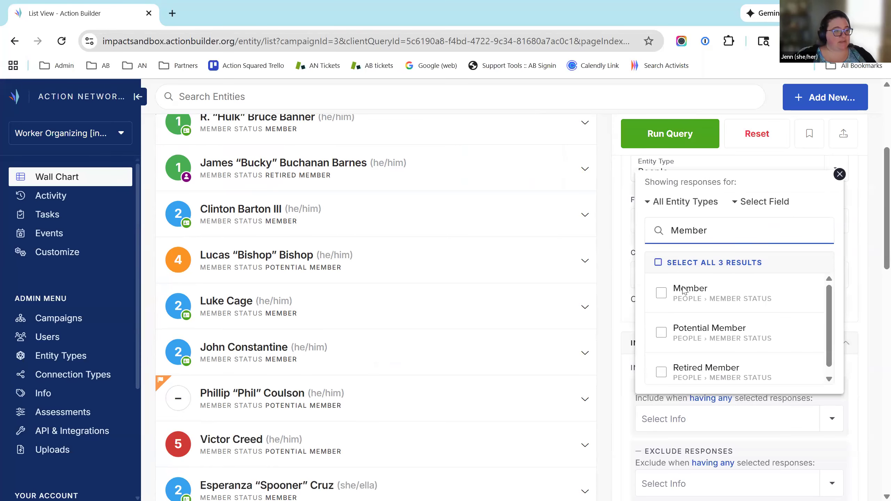
{"action": "left_click", "coordinate": [683, 290]}
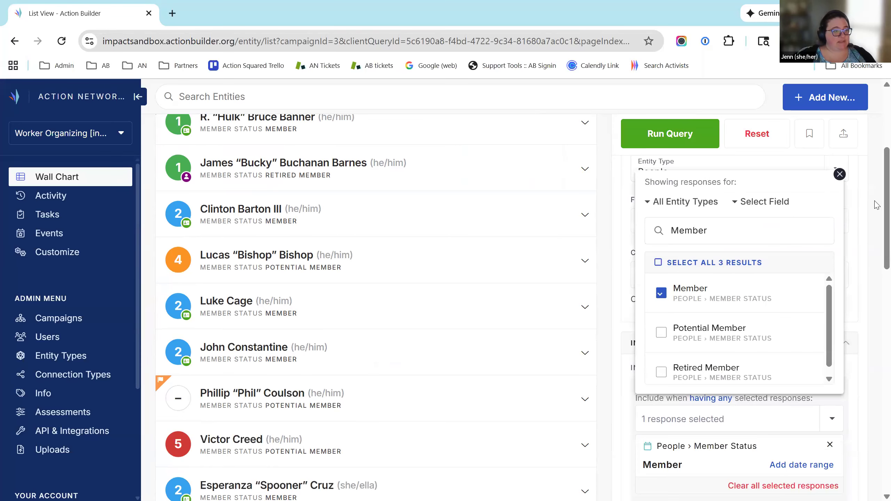
{"action": "left_click", "coordinate": [666, 133]}
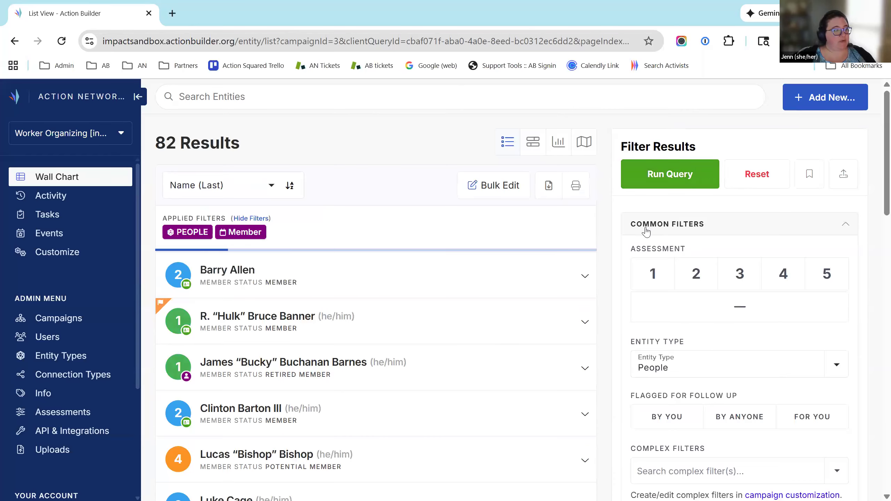
{"action": "double_click", "coordinate": [174, 150]}
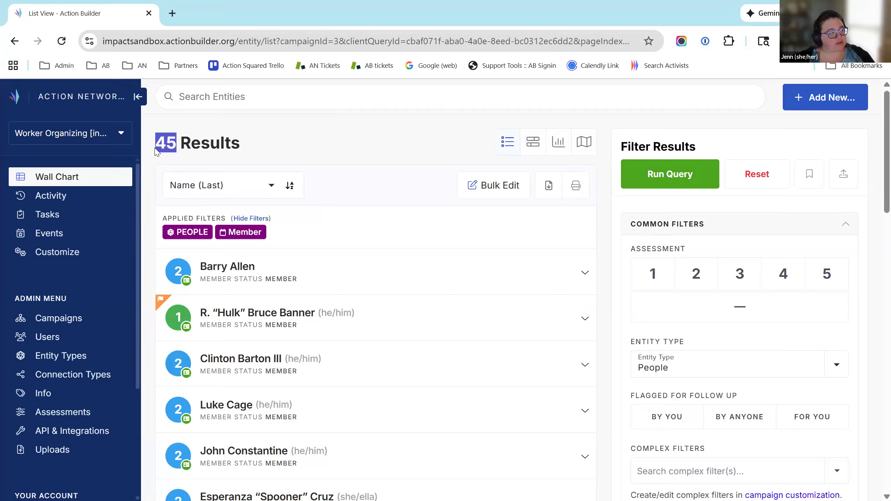
{"action": "left_click", "coordinate": [165, 153]}
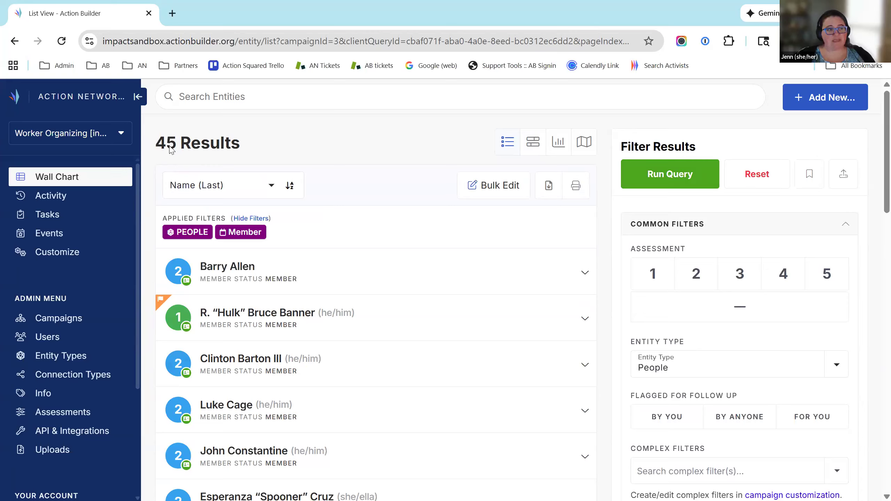
- Save the current query as "Members Only", shared with other campaign users and set as the default for all users
{"action": "left_click", "coordinate": [810, 174]}
{"action": "left_click", "coordinate": [366, 273]}
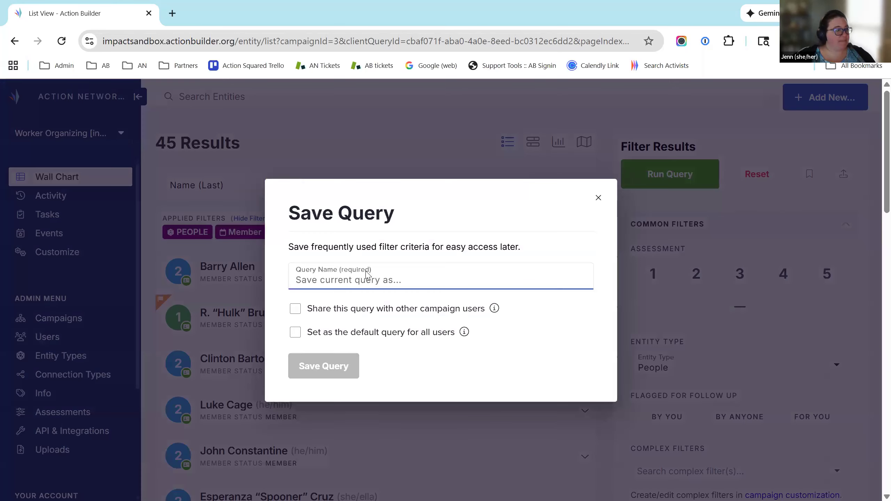
{"action": "type", "text": "Members Only"}
{"action": "left_click", "coordinate": [295, 308]}
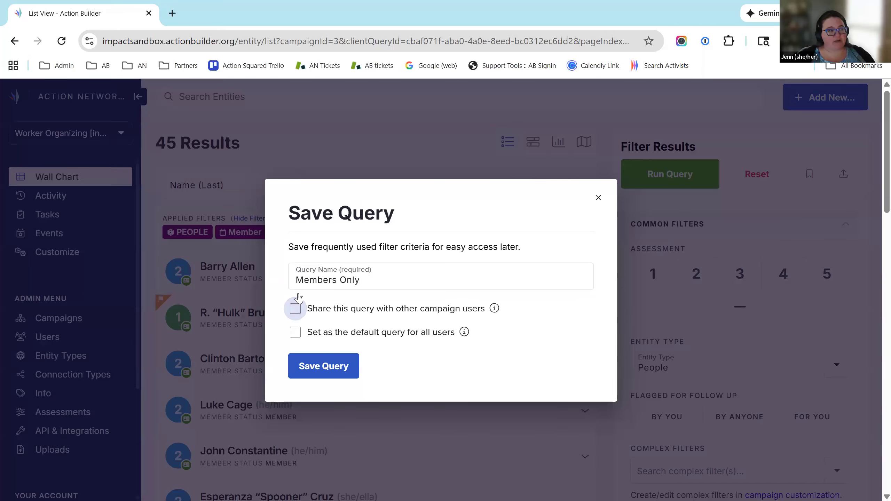
{"action": "left_click", "coordinate": [295, 333]}
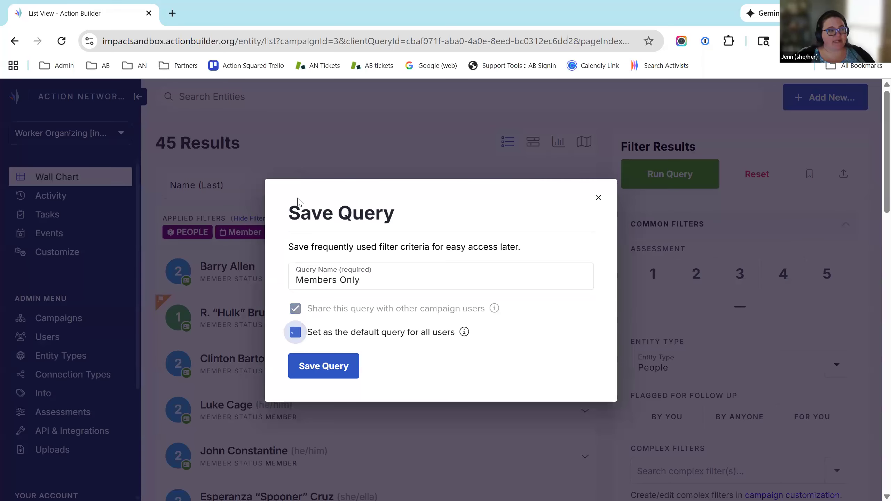
{"action": "left_click", "coordinate": [332, 370]}
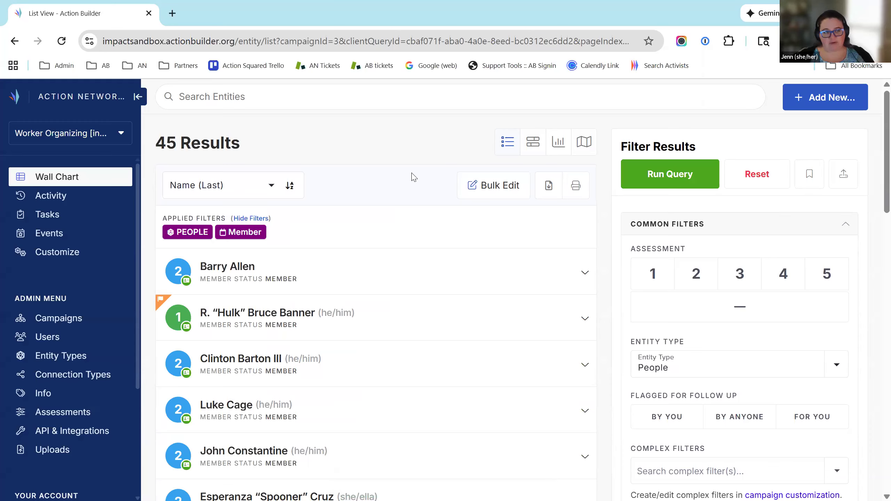
- Reset the filters and replace the current query with the saved query "3s & unassessed"
{"action": "left_click", "coordinate": [745, 172]}
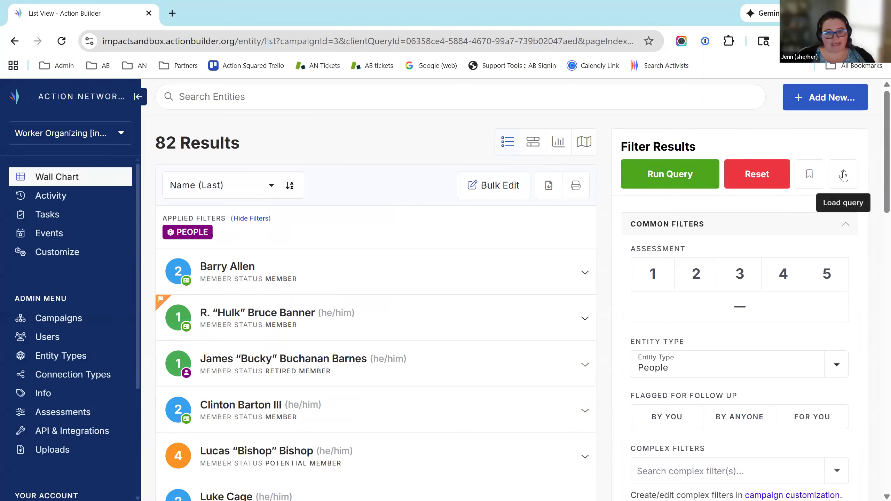
{"action": "scroll", "coordinate": [717, 372], "scroll_direction": "down", "scroll_amount": 5}
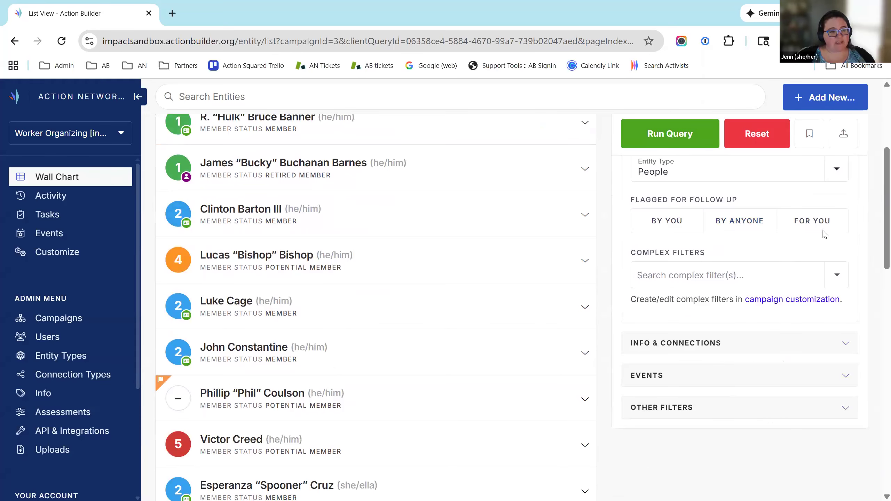
{"action": "scroll", "coordinate": [839, 163], "scroll_direction": "up", "scroll_amount": 3}
{"action": "scroll", "coordinate": [839, 164], "scroll_direction": "up", "scroll_amount": 1}
{"action": "left_click", "coordinate": [843, 173]}
{"action": "scroll", "coordinate": [321, 280], "scroll_direction": "down", "scroll_amount": 1}
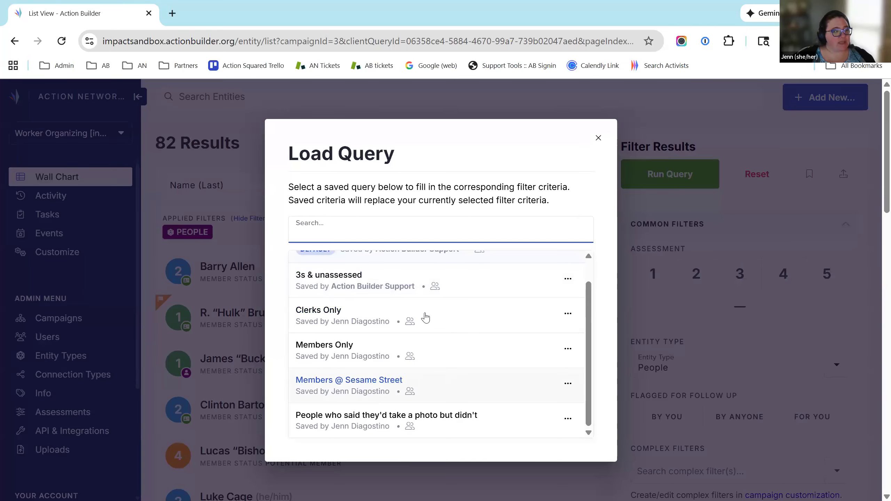
{"action": "scroll", "coordinate": [417, 316], "scroll_direction": "up", "scroll_amount": 1}
{"action": "left_click", "coordinate": [400, 305]}
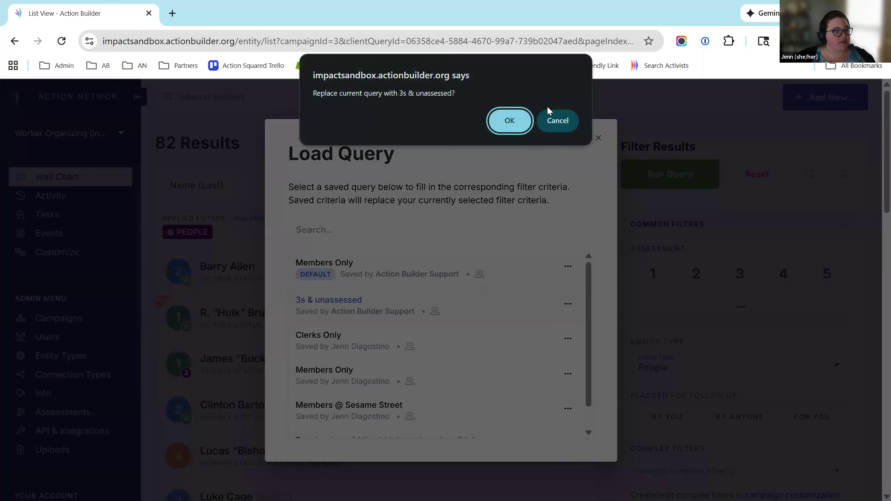
{"action": "left_click", "coordinate": [508, 121]}
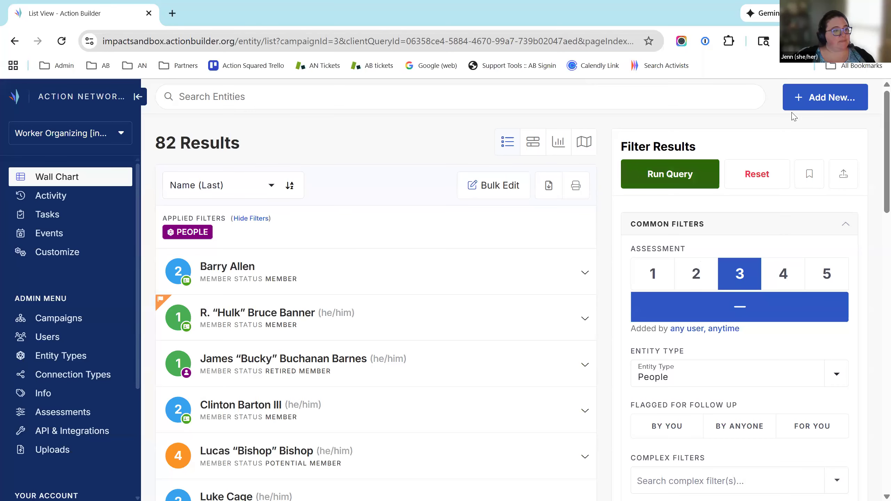
- Remove the unassessed option from the assessment filter, keeping only 3, and run the query
{"action": "left_click", "coordinate": [611, 41]}
{"action": "key", "text": "Return"}
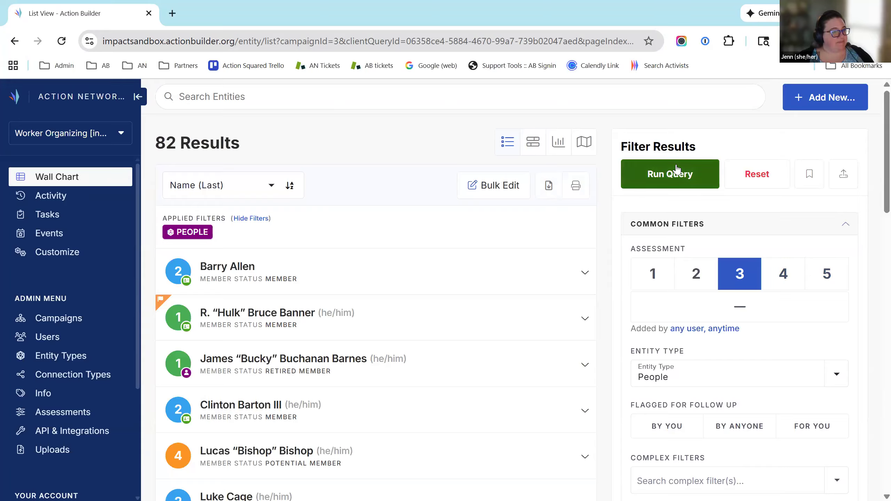
{"action": "left_click", "coordinate": [683, 172]}
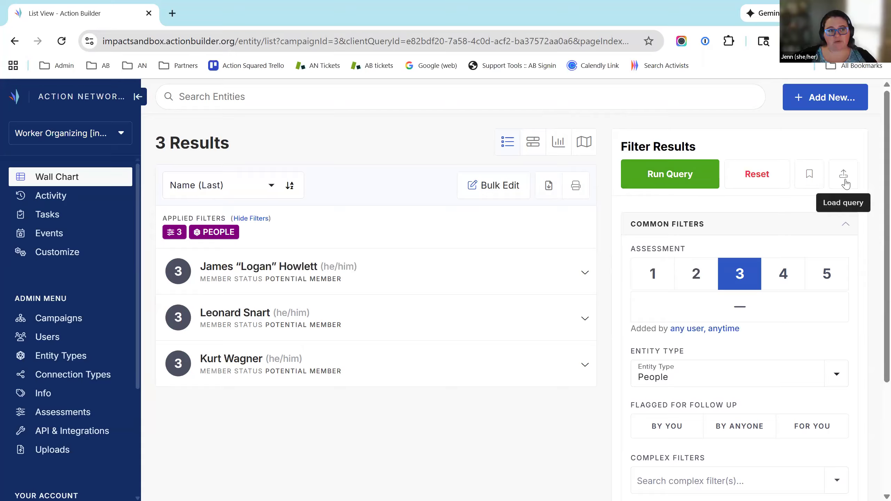
- Reset the filters and list only the people flagged for follow-up by anyone
{"action": "left_click", "coordinate": [763, 173]}
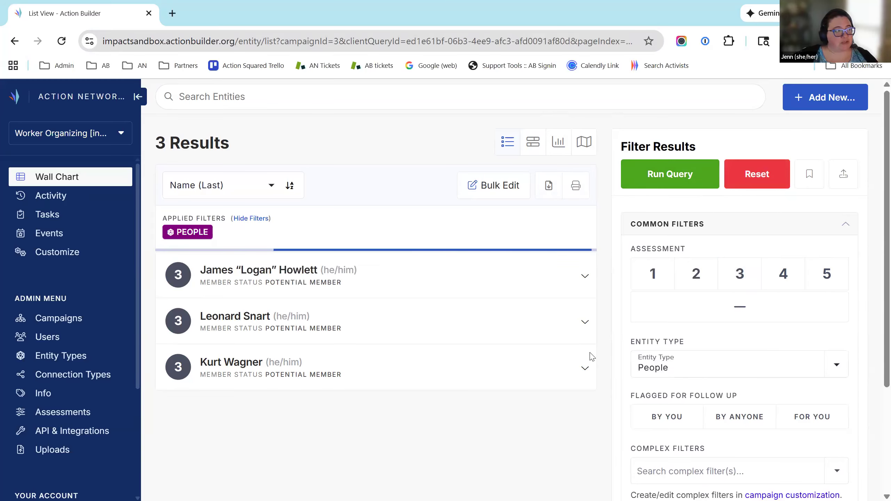
{"action": "scroll", "coordinate": [489, 333], "scroll_direction": "down", "scroll_amount": 2}
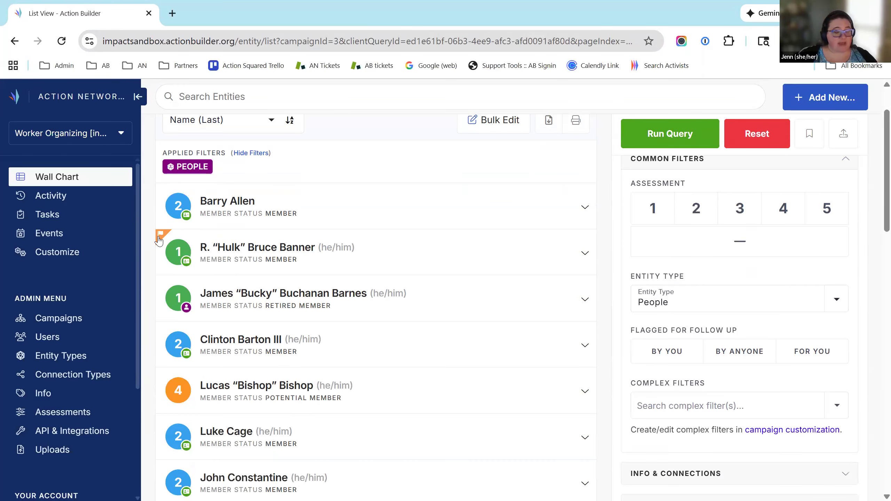
{"action": "scroll", "coordinate": [861, 375], "scroll_direction": "down", "scroll_amount": 2}
{"action": "scroll", "coordinate": [861, 375], "scroll_direction": "down", "scroll_amount": 1}
{"action": "scroll", "coordinate": [820, 329], "scroll_direction": "up", "scroll_amount": 1}
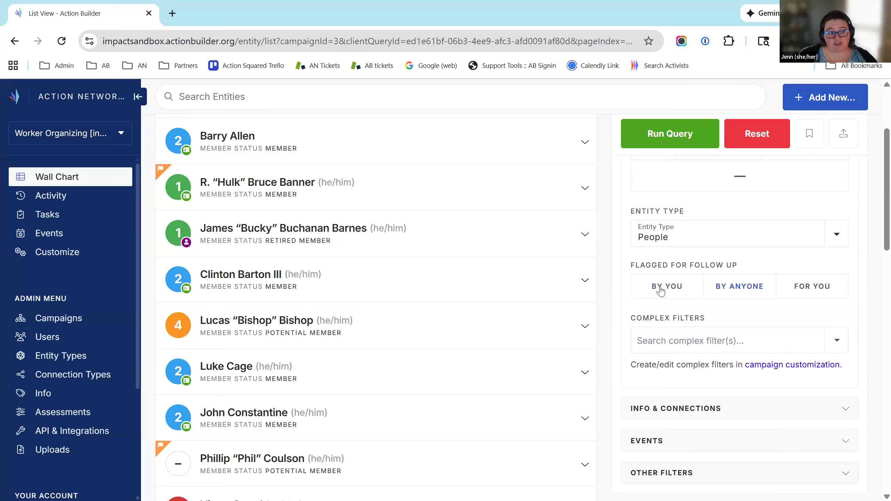
{"action": "left_click", "coordinate": [764, 297]}
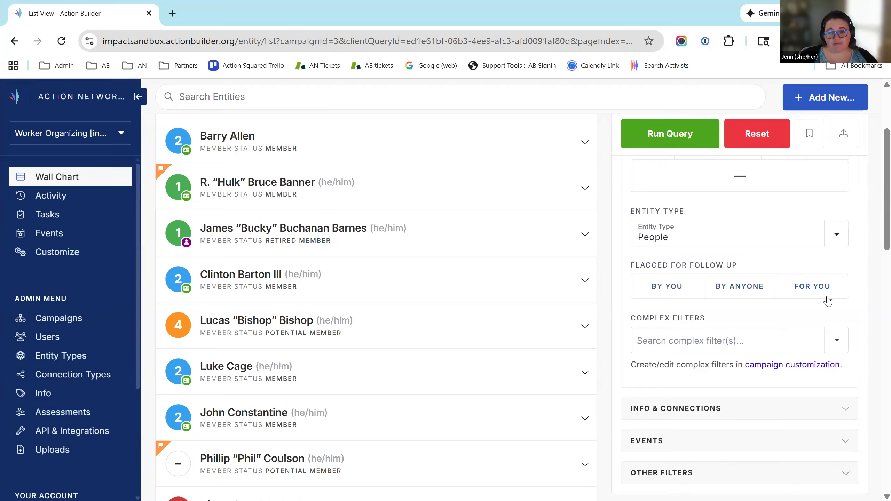
{"action": "left_click", "coordinate": [764, 287]}
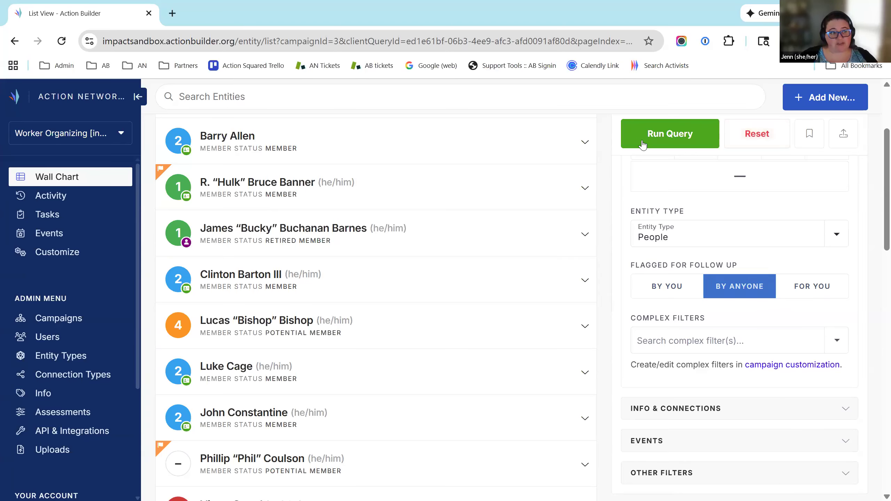
{"action": "left_click", "coordinate": [677, 137]}
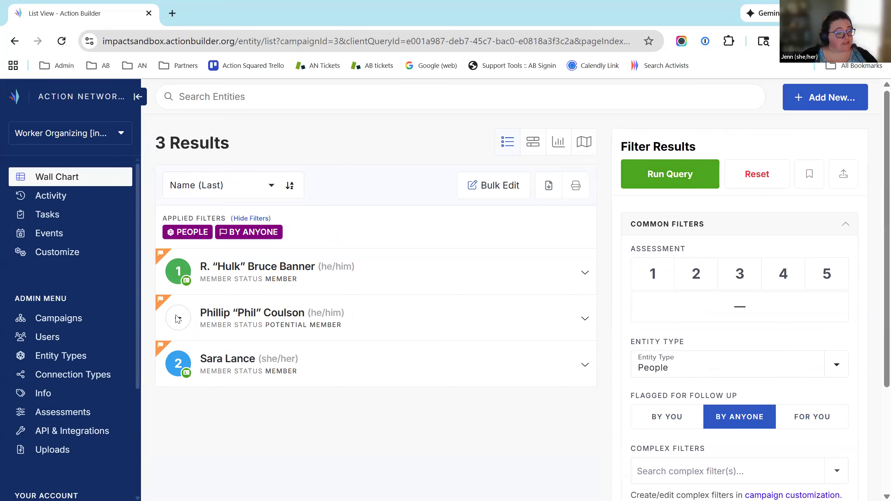
- Read the follow-up flag of the unassessed potential member, close it and reset the filters
{"action": "left_click", "coordinate": [161, 302]}
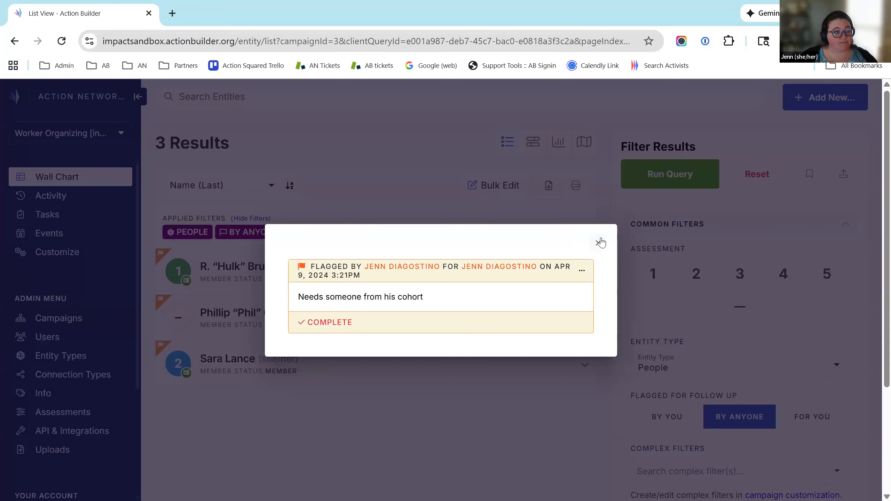
{"action": "left_click", "coordinate": [755, 179]}
{"action": "left_click", "coordinate": [755, 177]}
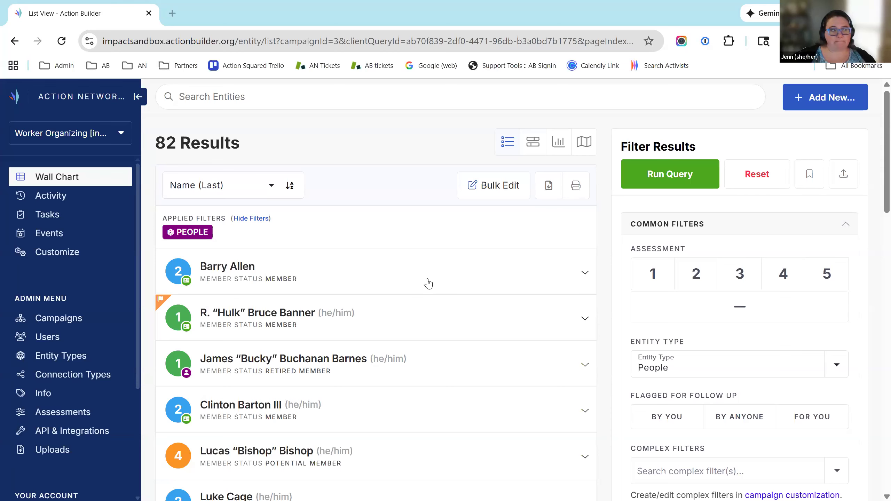
- Open the profile of the potential member assessed as 4, and browse the campaign's recent activity stream
{"action": "scroll", "coordinate": [266, 379], "scroll_direction": "down", "scroll_amount": 2}
{"action": "left_click", "coordinate": [275, 389]}
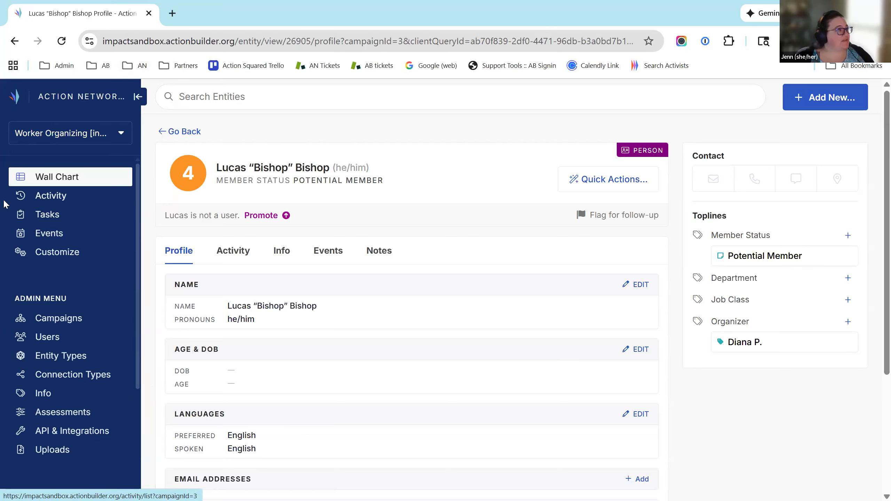
{"action": "left_click", "coordinate": [54, 202]}
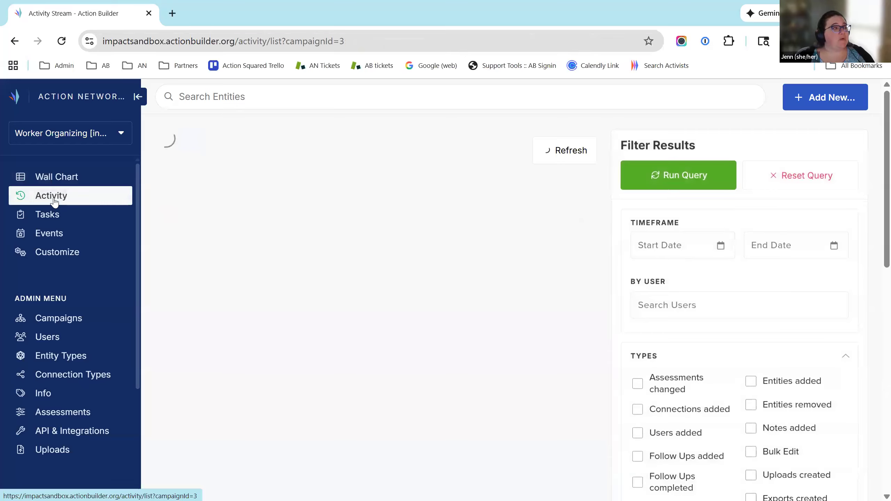
{"action": "scroll", "coordinate": [509, 324], "scroll_direction": "down", "scroll_amount": 6}
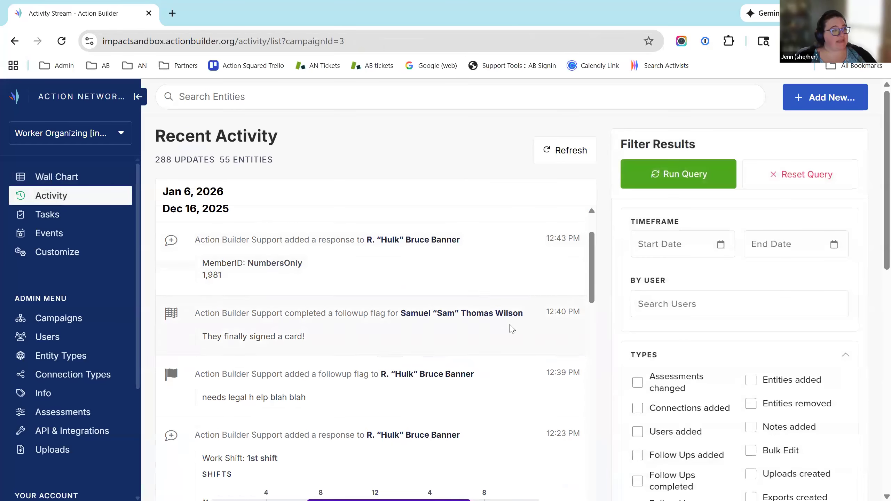
{"action": "scroll", "coordinate": [561, 350], "scroll_direction": "down", "scroll_amount": 3}
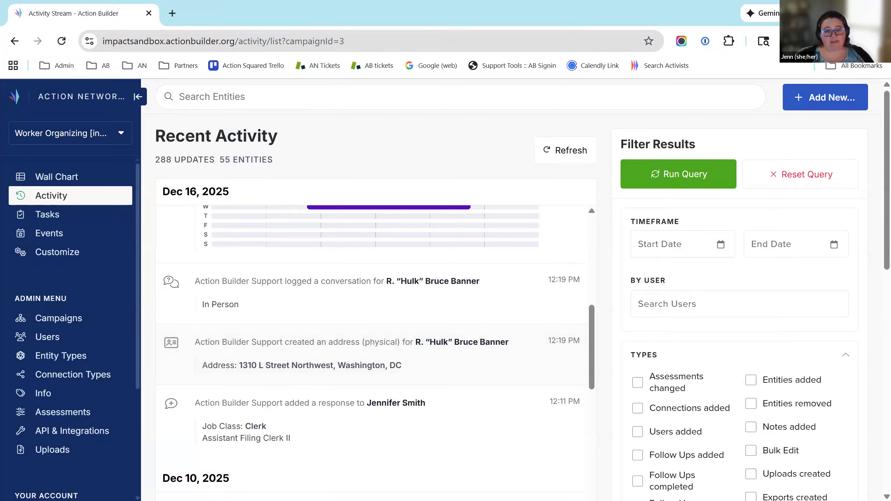
{"action": "scroll", "coordinate": [471, 350], "scroll_direction": "down", "scroll_amount": 6}
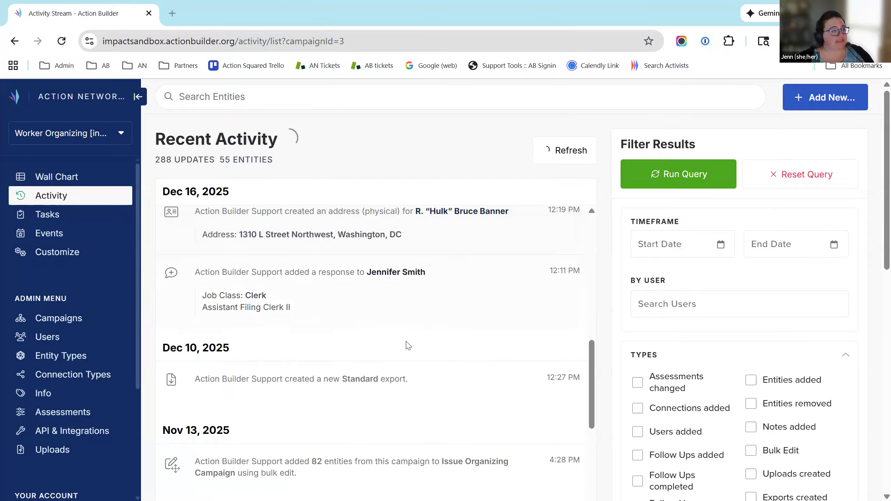
{"action": "scroll", "coordinate": [488, 367], "scroll_direction": "down", "scroll_amount": 3}
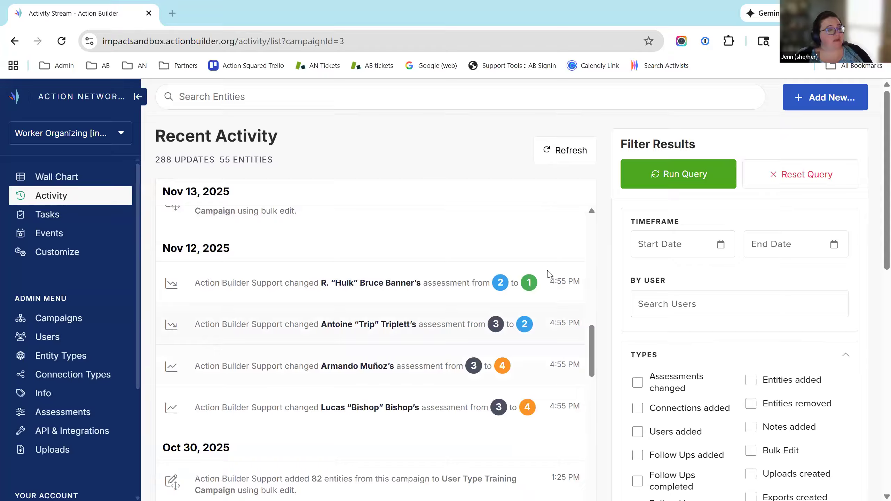
- Browse older entries in the activity stream, and list all the campaign's managed tasks including past-due ones
{"action": "scroll", "coordinate": [496, 323], "scroll_direction": "down", "scroll_amount": 7}
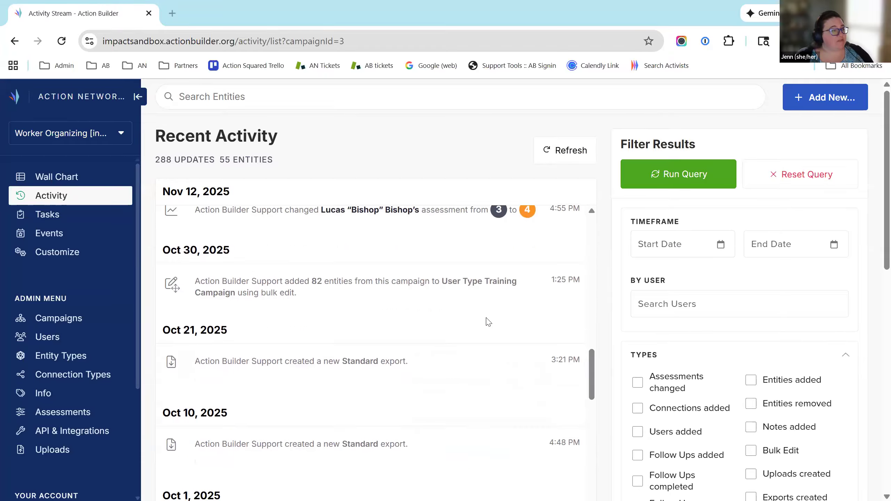
{"action": "scroll", "coordinate": [495, 323], "scroll_direction": "down", "scroll_amount": 3}
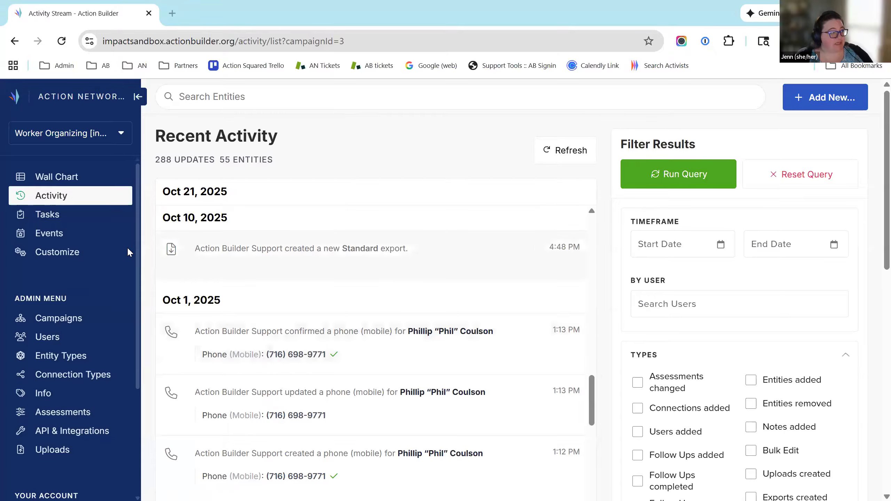
{"action": "left_click", "coordinate": [59, 218]}
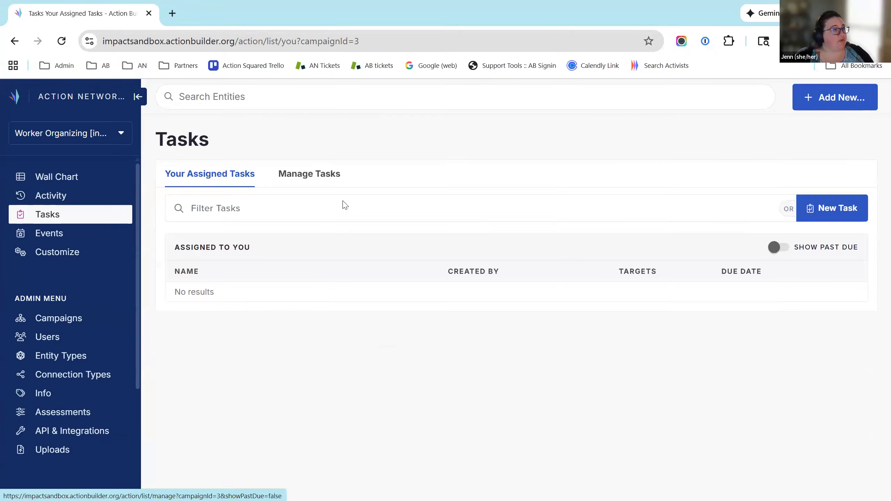
{"action": "left_click", "coordinate": [298, 181]}
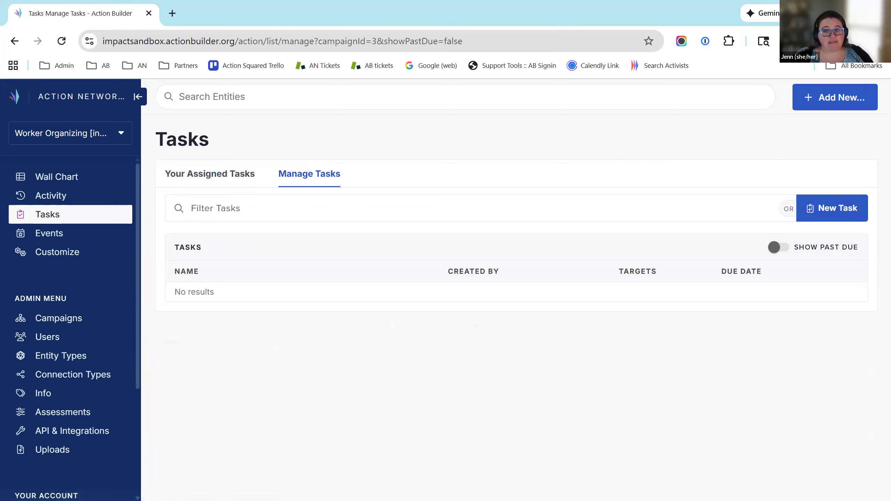
{"action": "left_click", "coordinate": [774, 247]}
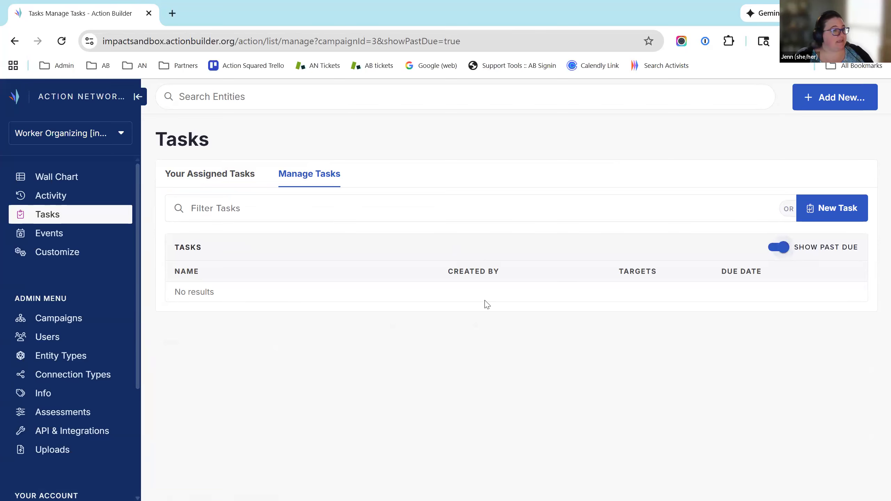
{"action": "scroll", "coordinate": [260, 316], "scroll_direction": "down", "scroll_amount": 3}
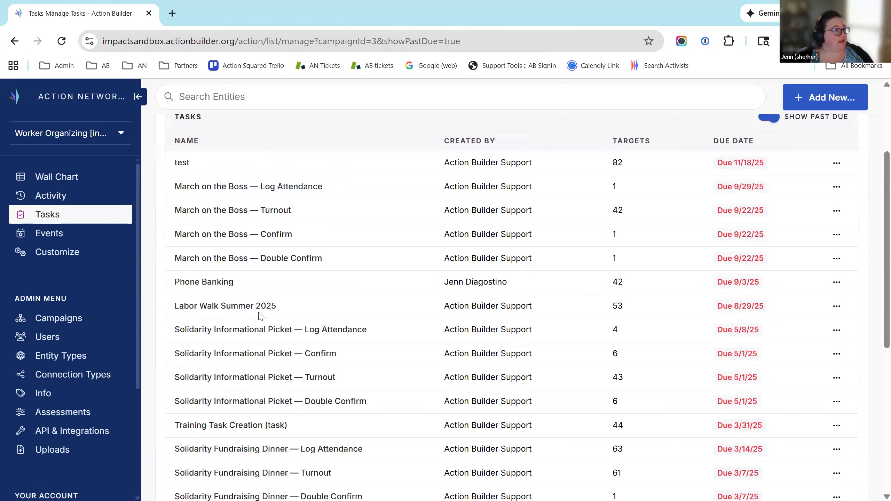
- Open the Phone Banking task and review its to-dos, universe, description and turf options
{"action": "left_click", "coordinate": [210, 282]}
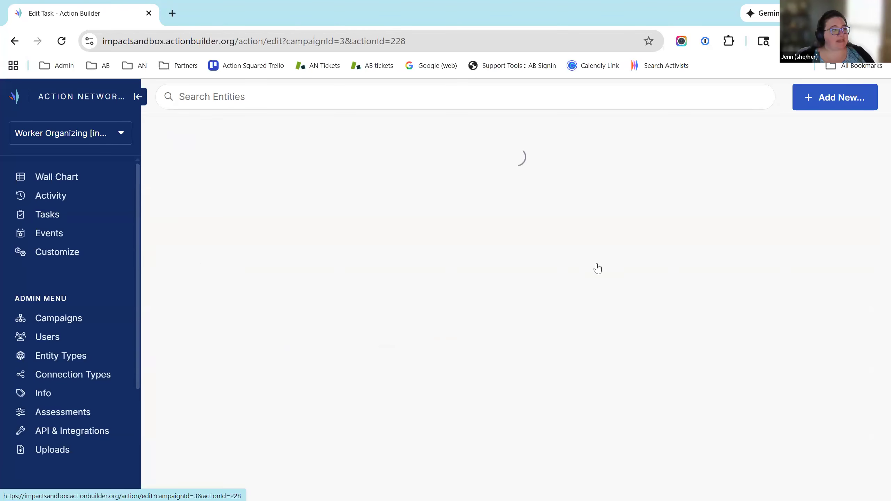
{"action": "scroll", "coordinate": [425, 275], "scroll_direction": "down", "scroll_amount": 2}
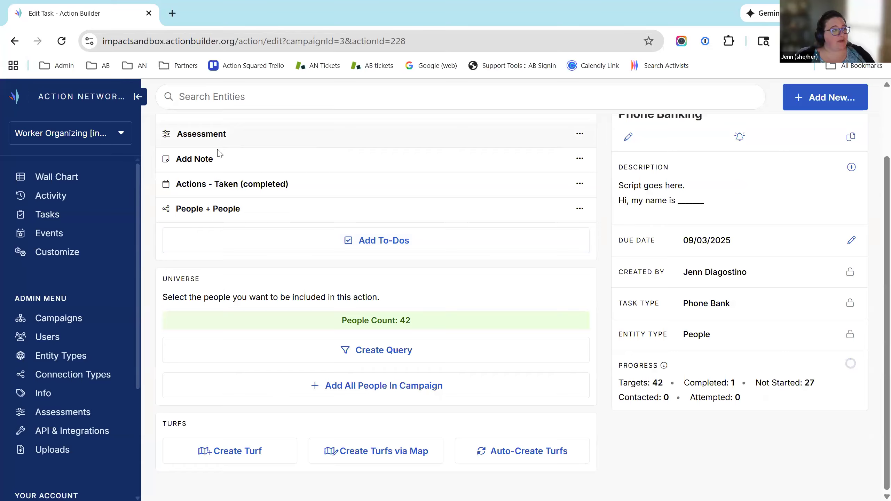
{"action": "scroll", "coordinate": [219, 155], "scroll_direction": "up", "scroll_amount": 2}
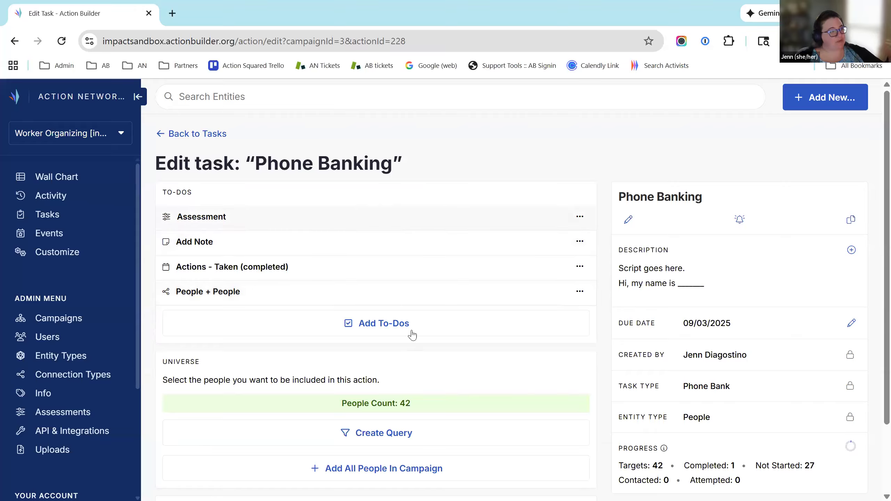
{"action": "scroll", "coordinate": [800, 172], "scroll_direction": "down", "scroll_amount": 2}
{"action": "scroll", "coordinate": [788, 252], "scroll_direction": "up", "scroll_amount": 2}
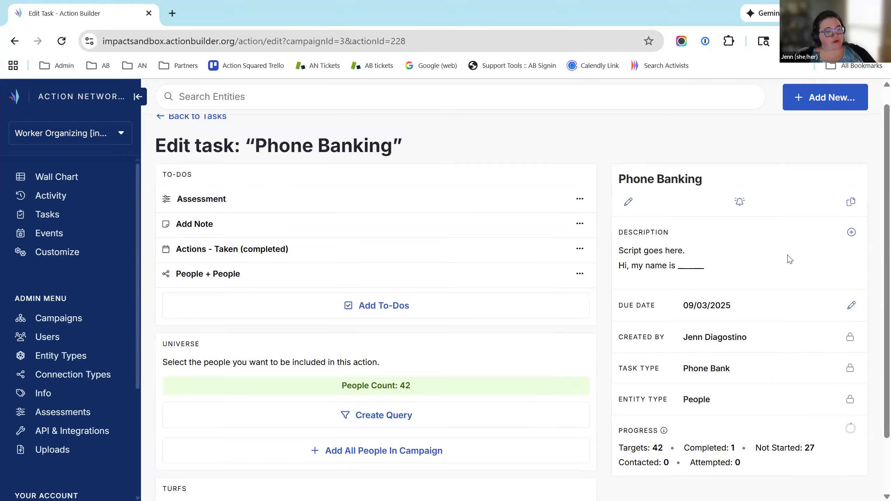
{"action": "scroll", "coordinate": [491, 334], "scroll_direction": "down", "scroll_amount": 2}
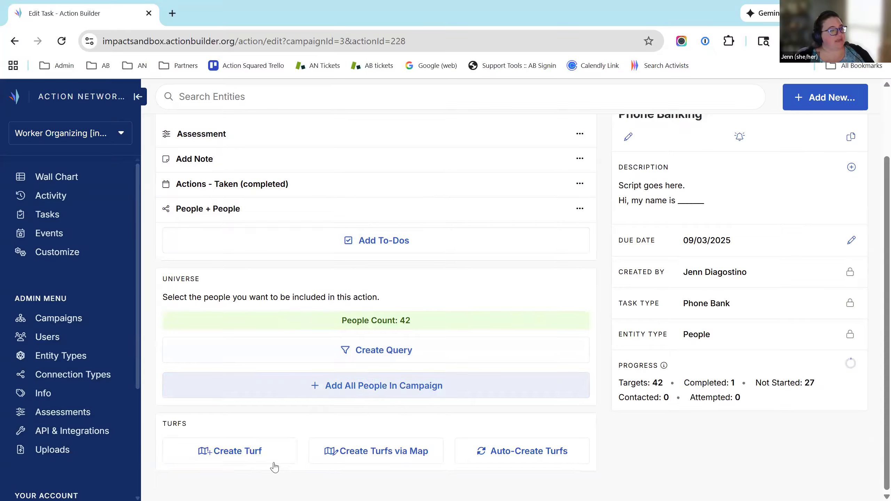
- Auto-create turfs for the Phone Banking task by size, randomly assigning targets to groups of 5
{"action": "left_click", "coordinate": [568, 463]}
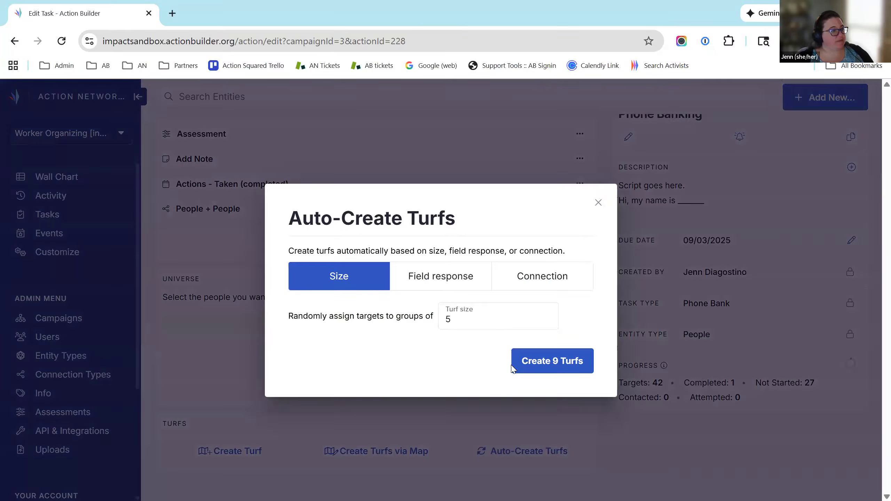
{"action": "left_click", "coordinate": [543, 360]}
{"action": "scroll", "coordinate": [303, 281], "scroll_direction": "down", "scroll_amount": 5}
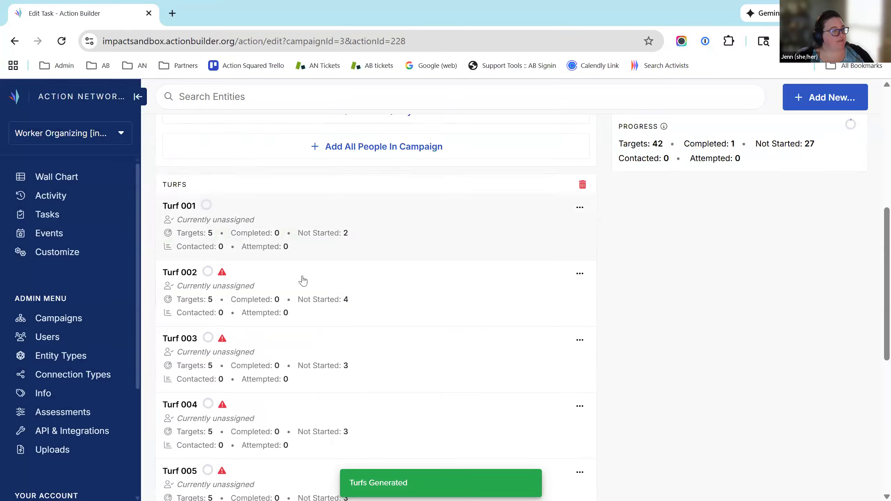
- Open Turf 001 and view the second target in its target list
{"action": "left_click", "coordinate": [409, 199]}
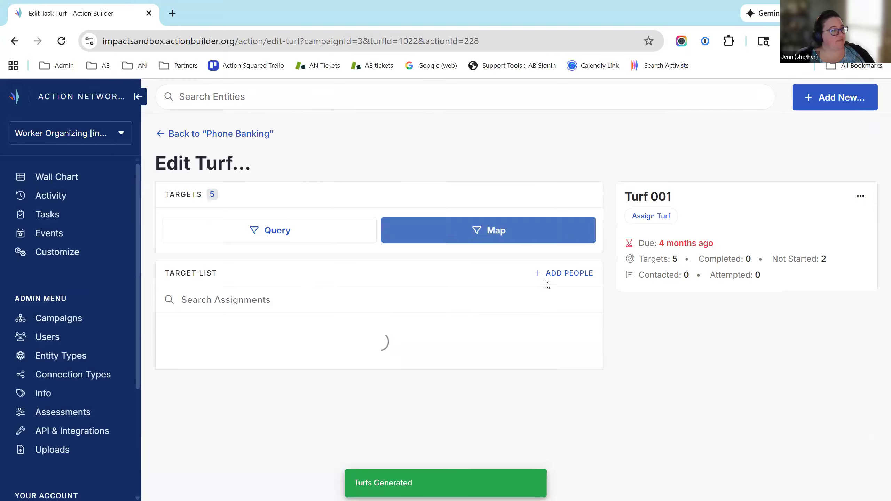
{"action": "scroll", "coordinate": [503, 265], "scroll_direction": "down", "scroll_amount": 4}
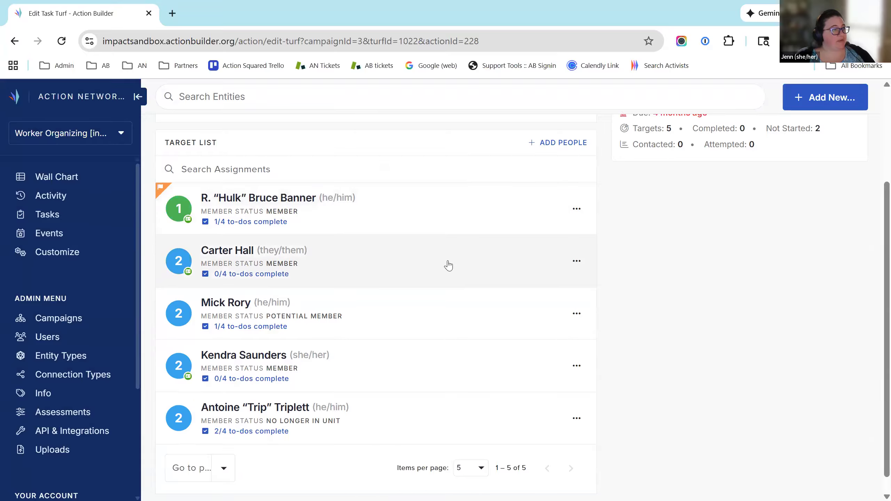
{"action": "left_click", "coordinate": [576, 261]}
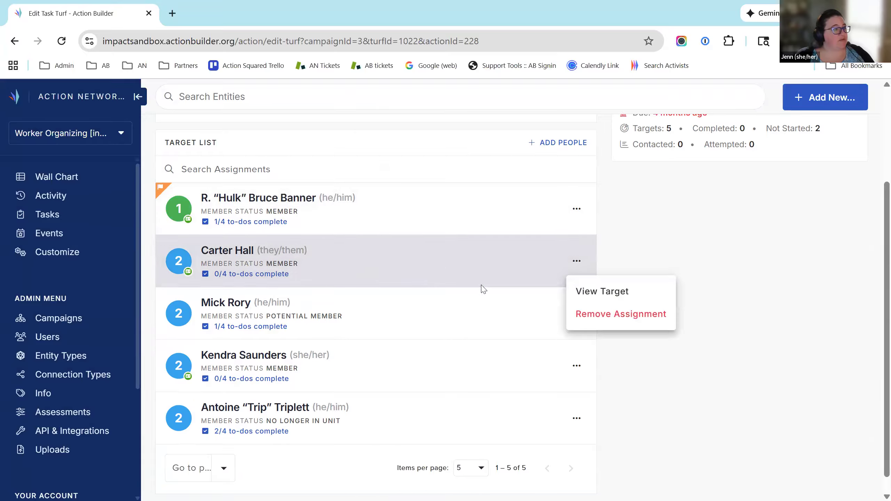
{"action": "left_click", "coordinate": [619, 297]}
- Examine the target's phone banking page, including the assessment, notes, actions and connection to-dos and the canvass status choices
{"action": "scroll", "coordinate": [502, 220], "scroll_direction": "down", "scroll_amount": 5}
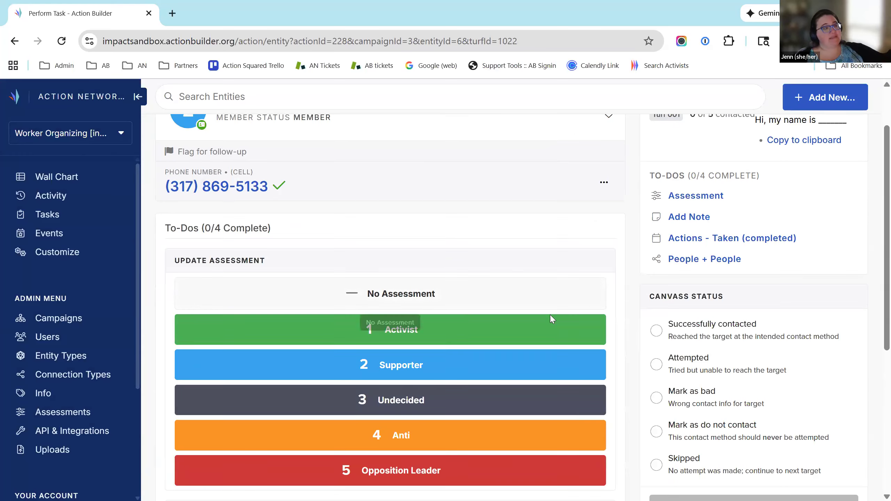
{"action": "scroll", "coordinate": [502, 219], "scroll_direction": "down", "scroll_amount": 4}
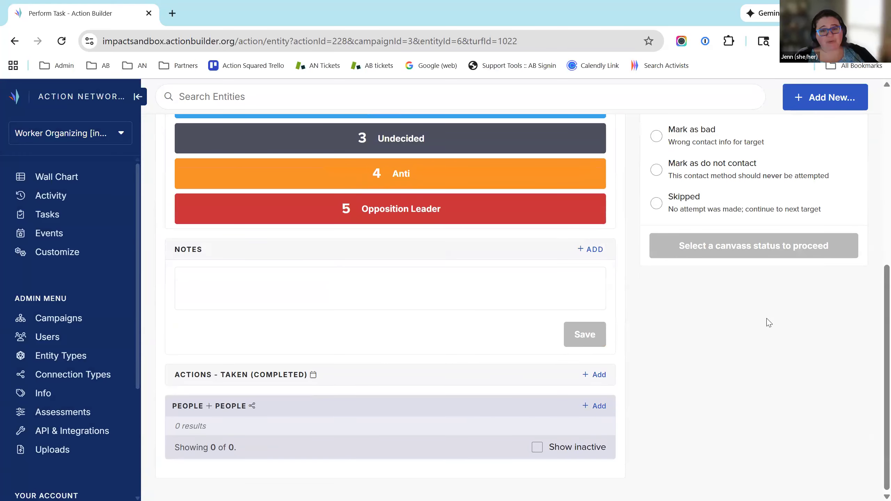
{"action": "scroll", "coordinate": [644, 358], "scroll_direction": "up", "scroll_amount": 8}
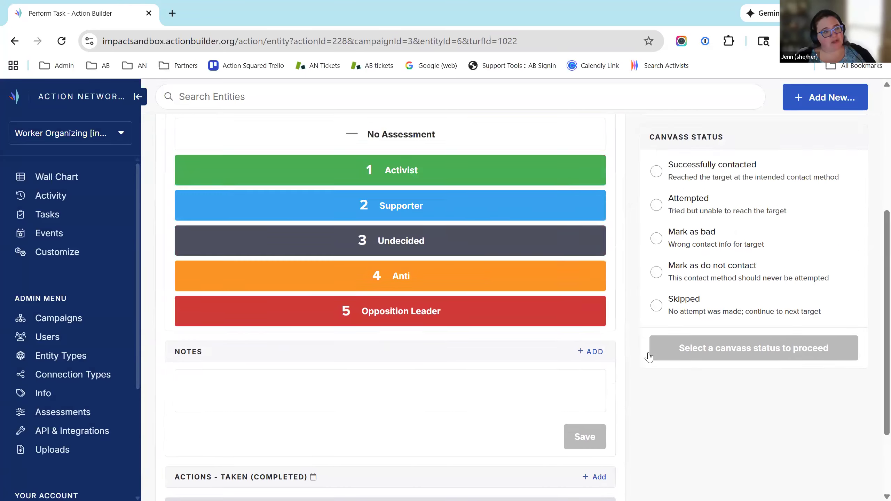
{"action": "scroll", "coordinate": [634, 365], "scroll_direction": "up", "scroll_amount": 2}
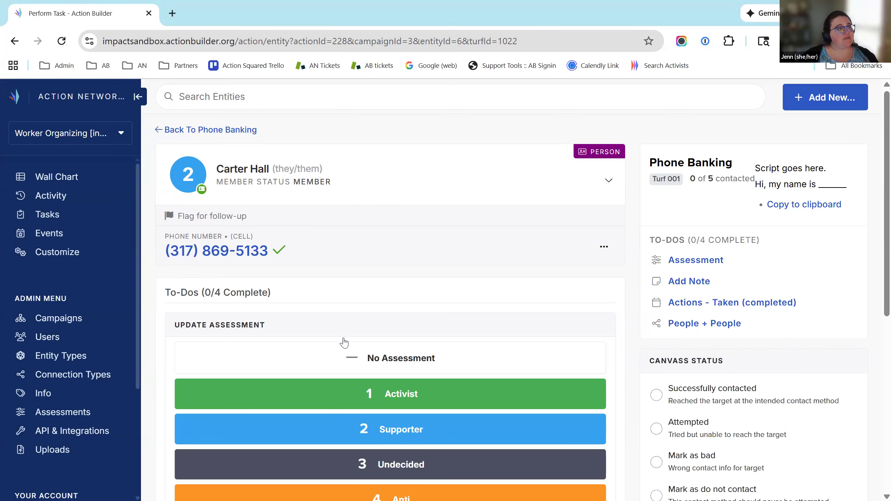
{"action": "scroll", "coordinate": [347, 350], "scroll_direction": "down", "scroll_amount": 3}
{"action": "scroll", "coordinate": [587, 429], "scroll_direction": "down", "scroll_amount": 3}
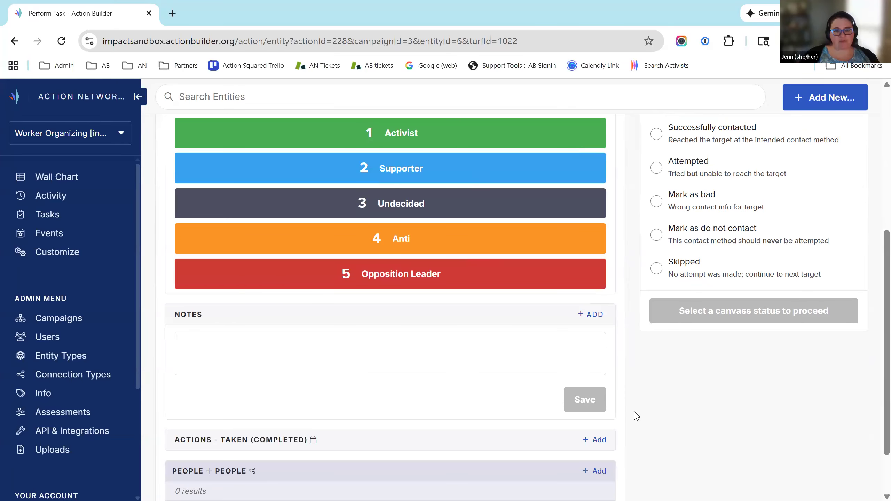
{"action": "scroll", "coordinate": [402, 300], "scroll_direction": "down", "scroll_amount": 2}
{"action": "scroll", "coordinate": [324, 462], "scroll_direction": "up", "scroll_amount": 6}
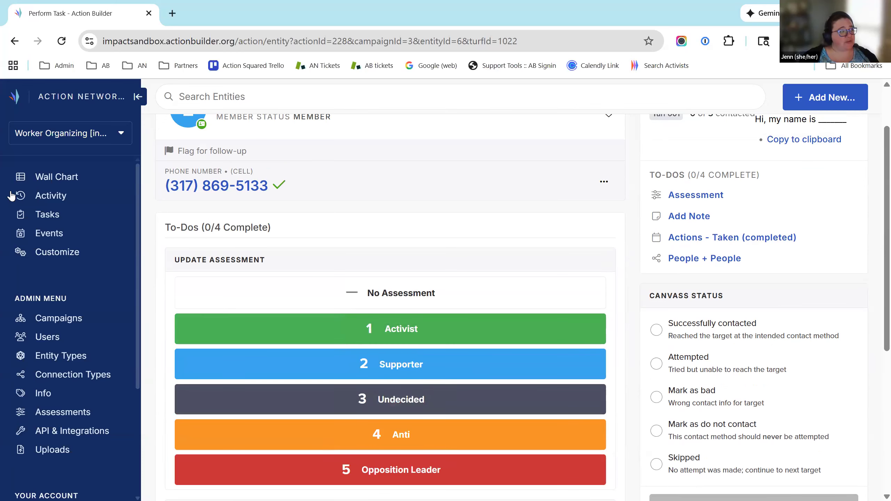
- Open the campaign's events and list the previous ones
{"action": "left_click", "coordinate": [49, 236]}
{"action": "left_click", "coordinate": [157, 203]}
{"action": "left_click", "coordinate": [219, 260]}
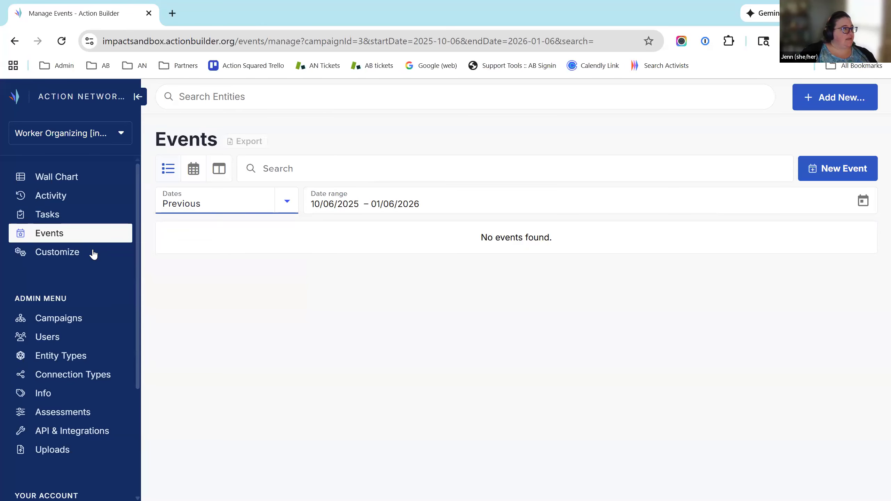
- Start a new virtual event titled "Sample Event" with the start date 01/17/2026
{"action": "left_click", "coordinate": [840, 172]}
{"action": "type", "text": "Sample Event"}
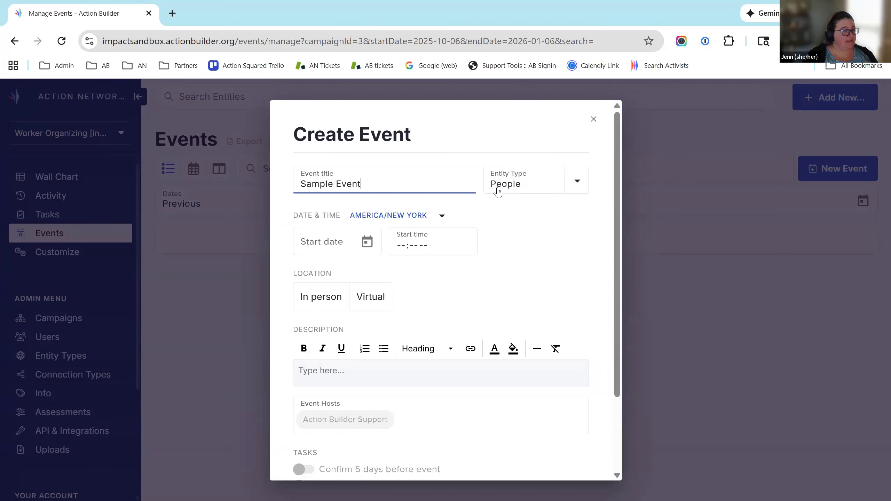
{"action": "left_click", "coordinate": [374, 297]}
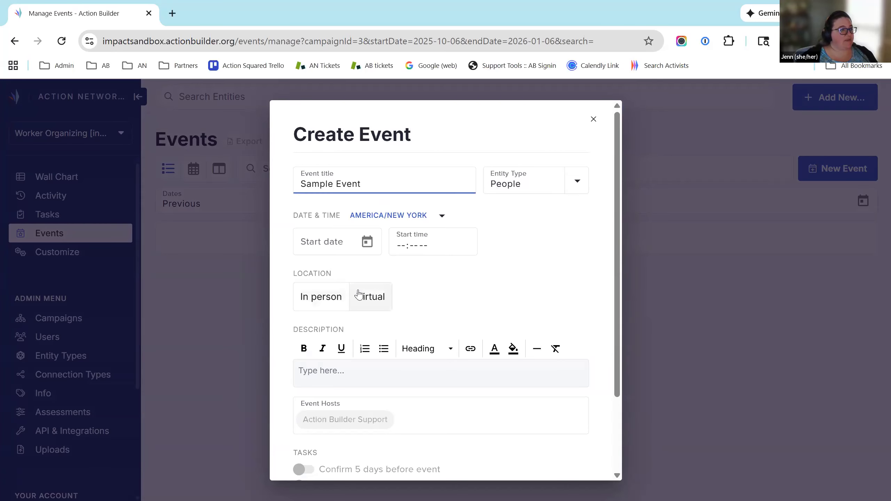
{"action": "left_click", "coordinate": [322, 243]}
{"action": "left_click", "coordinate": [367, 242]}
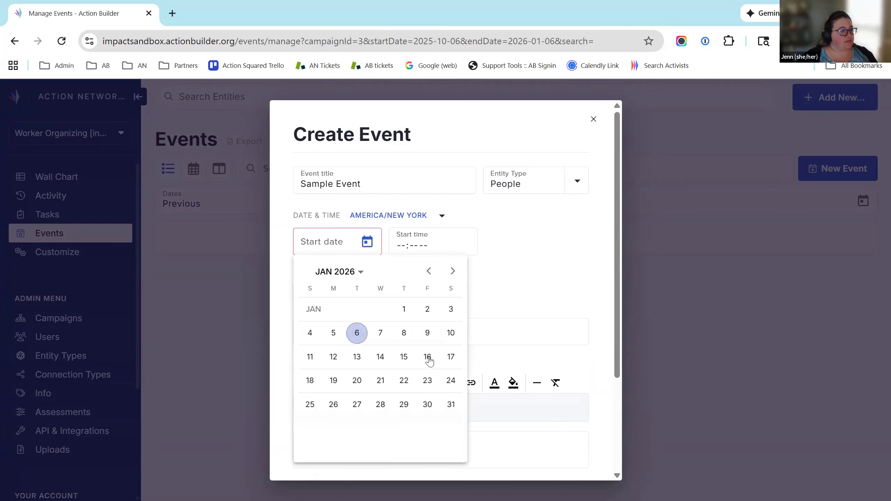
{"action": "left_click", "coordinate": [451, 380]}
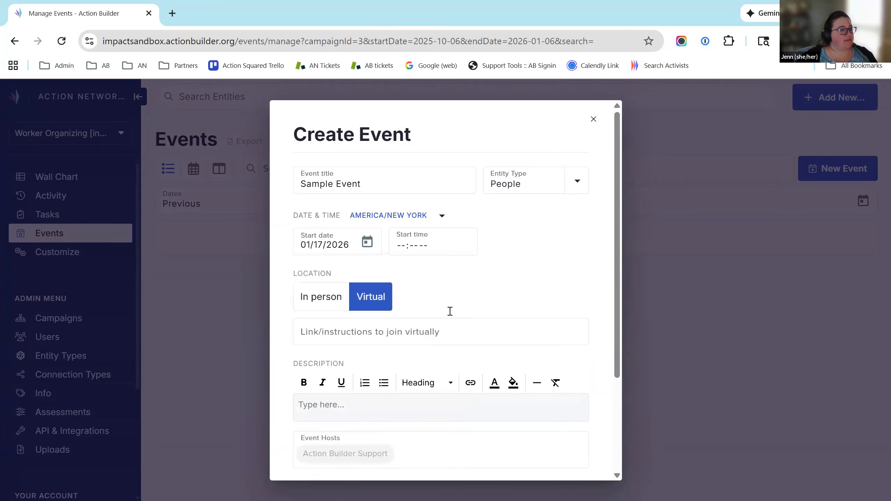
- Set the event's start time to 01:30 am, review its automatic tasks and try to create the event
{"action": "left_click", "coordinate": [404, 248]}
{"action": "scroll", "coordinate": [432, 385], "scroll_direction": "down", "scroll_amount": 2}
{"action": "left_click", "coordinate": [417, 312]}
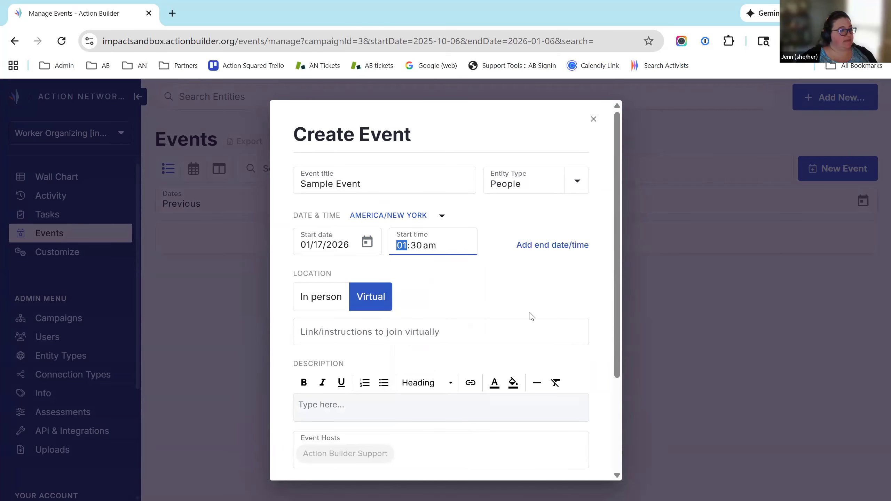
{"action": "left_click", "coordinate": [523, 292]}
{"action": "scroll", "coordinate": [523, 292], "scroll_direction": "down", "scroll_amount": 4}
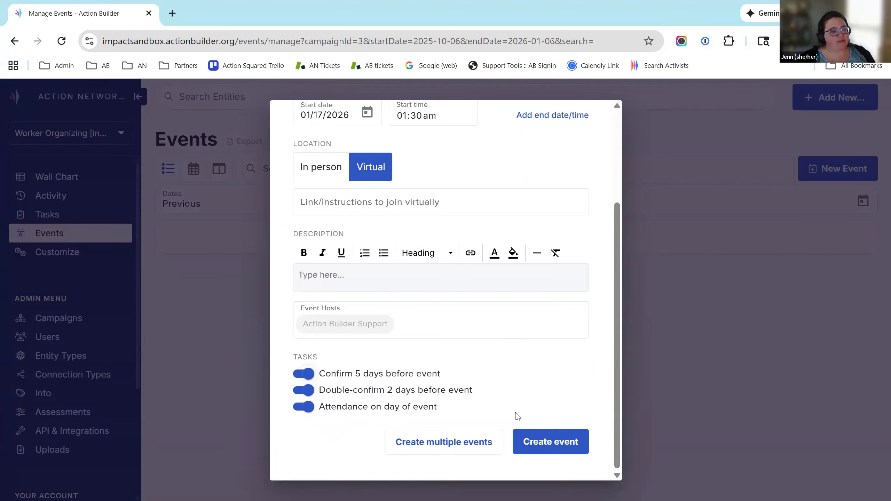
{"action": "left_click", "coordinate": [557, 447]}
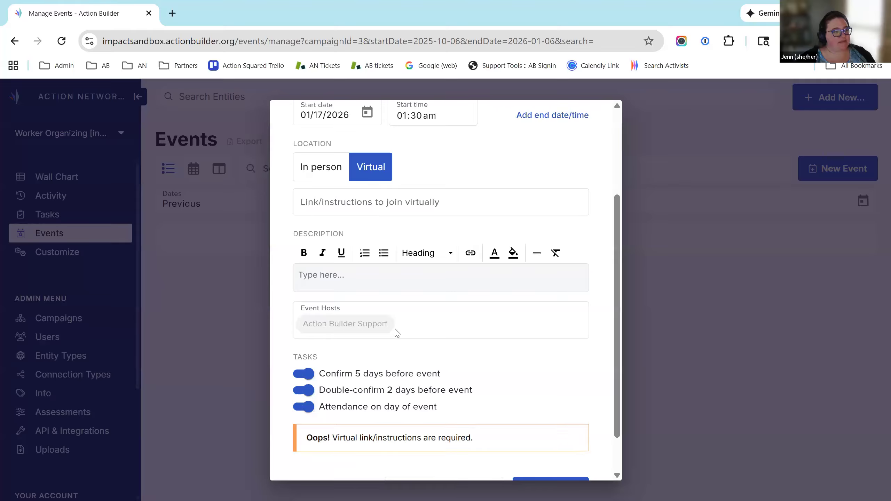
- Enter google.com as the link to join virtually and create the event
{"action": "scroll", "coordinate": [397, 338], "scroll_direction": "up", "scroll_amount": 2}
{"action": "left_click", "coordinate": [502, 269]}
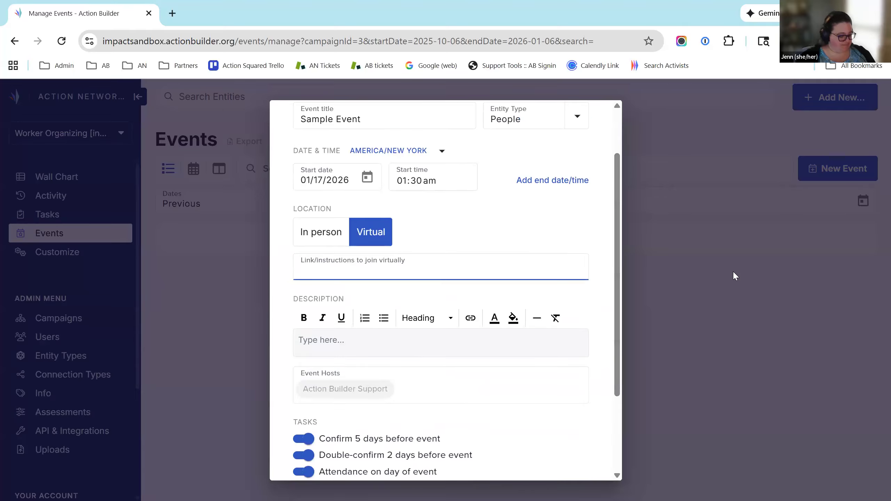
{"action": "type", "text": "google.com"}
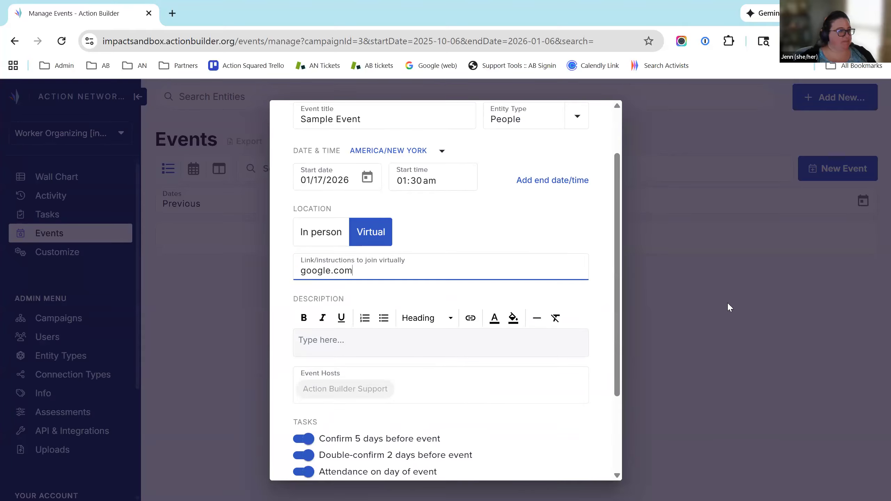
{"action": "scroll", "coordinate": [476, 354], "scroll_direction": "down", "scroll_amount": 5}
{"action": "left_click", "coordinate": [555, 440]}
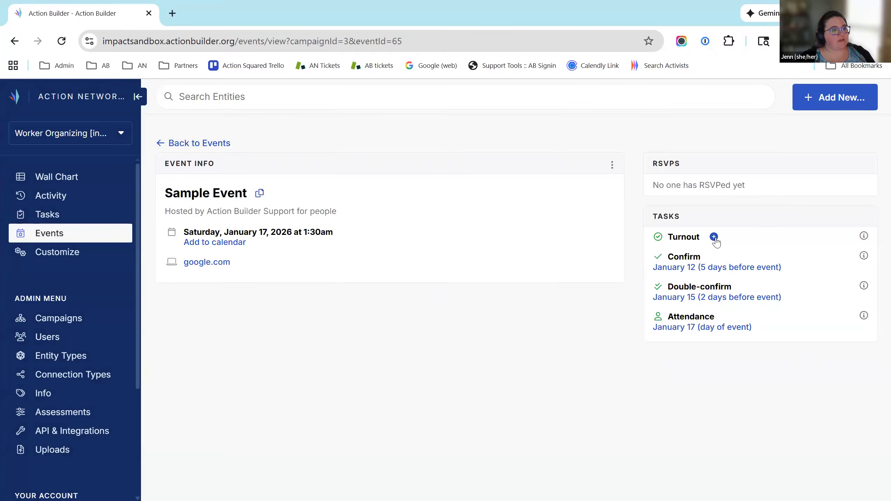
- Add a turnout task to Sample Event, and open the campaign's customization settings
{"action": "left_click", "coordinate": [714, 237]}
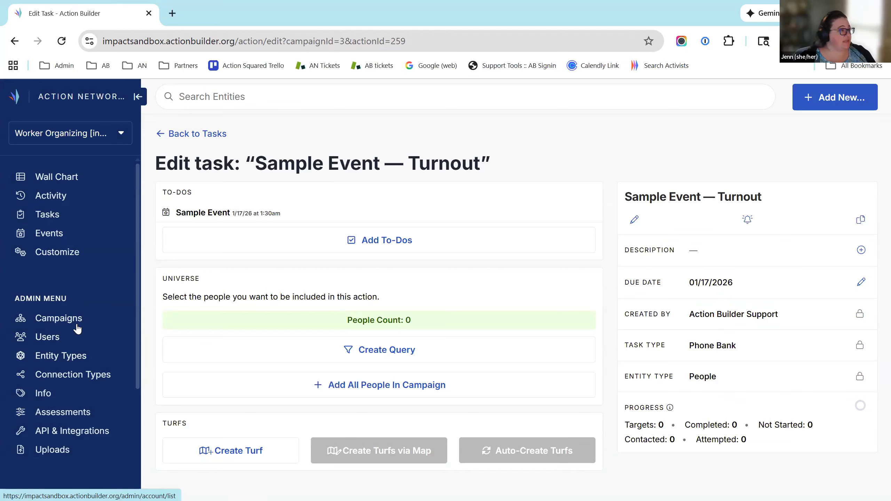
{"action": "left_click", "coordinate": [67, 252]}
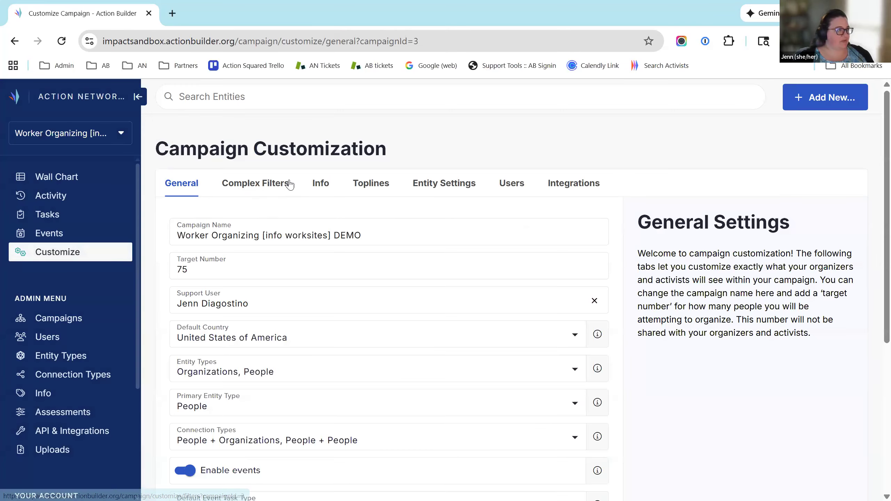
- Open the campaign's info fields for People in edit mode and examine which fields are activated in each section
{"action": "left_click", "coordinate": [325, 186]}
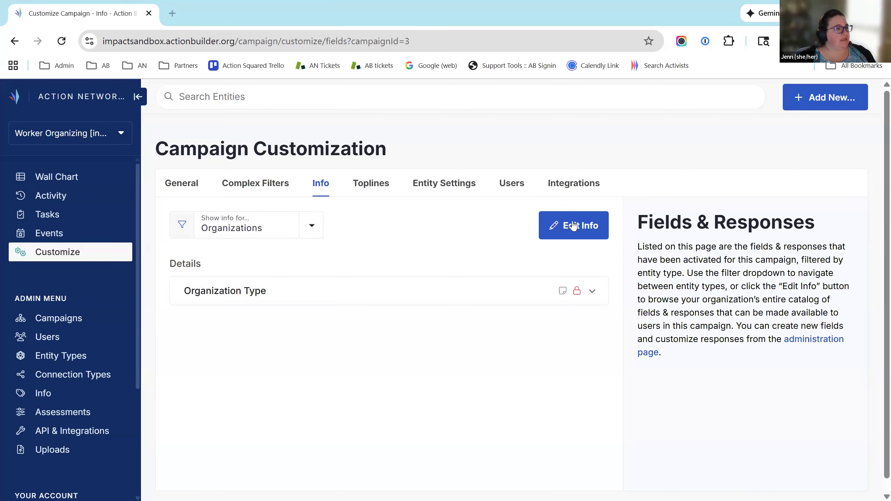
{"action": "left_click", "coordinate": [259, 230]}
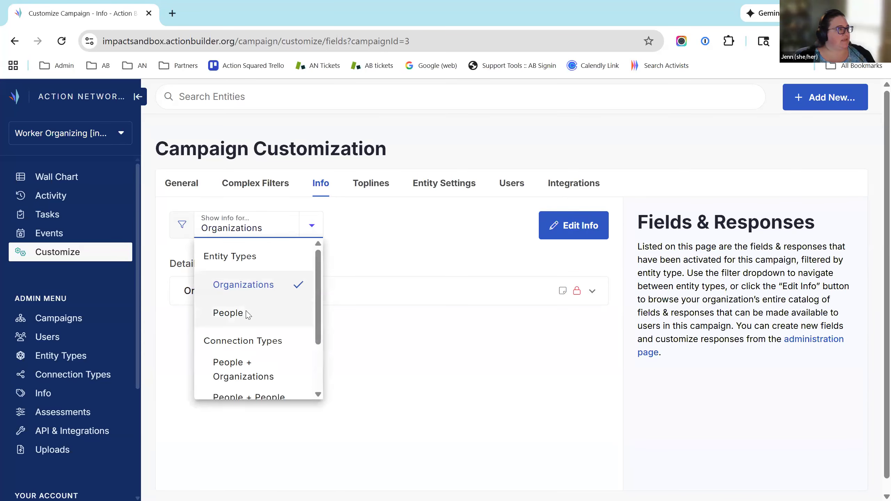
{"action": "left_click", "coordinate": [248, 313]}
{"action": "left_click", "coordinate": [589, 226]}
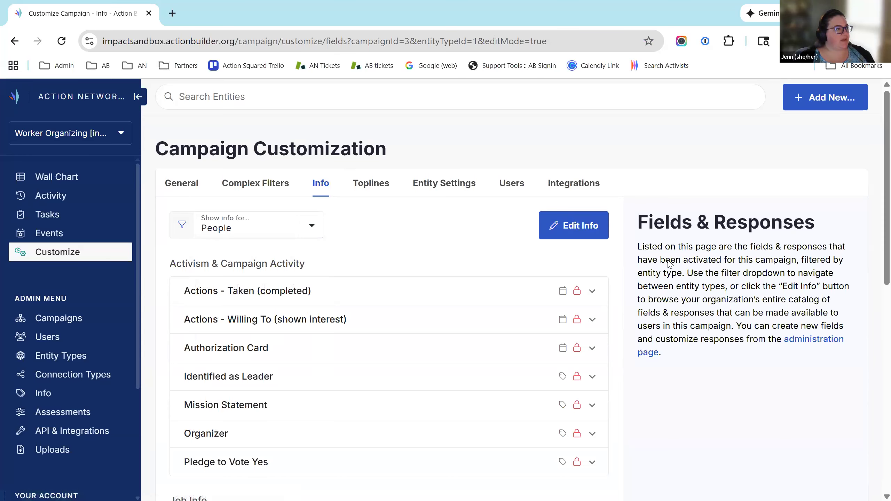
{"action": "scroll", "coordinate": [318, 212], "scroll_direction": "down", "scroll_amount": 15}
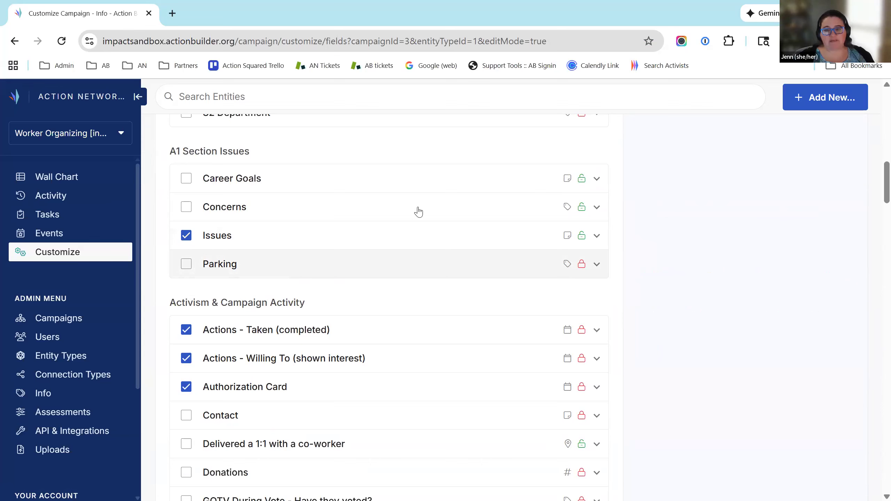
{"action": "scroll", "coordinate": [534, 204], "scroll_direction": "up", "scroll_amount": 2}
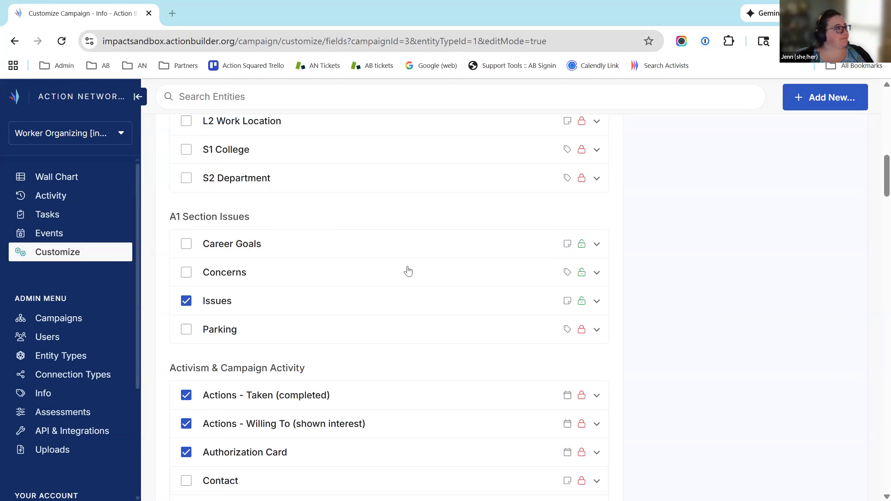
- Review the tags and responses synced with Action Network in the campaign's integration settings, and return to the wall chart
{"action": "scroll", "coordinate": [497, 199], "scroll_direction": "up", "scroll_amount": 15}
{"action": "left_click", "coordinate": [577, 183]}
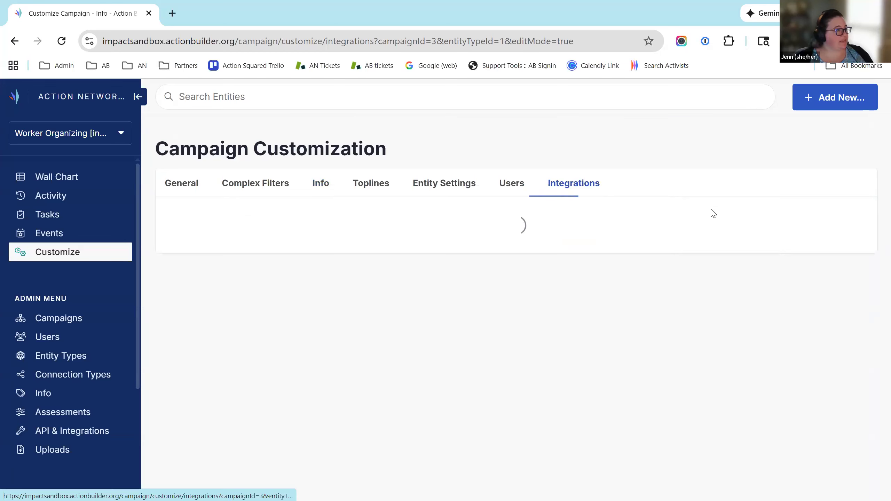
{"action": "scroll", "coordinate": [678, 316], "scroll_direction": "down", "scroll_amount": 6}
{"action": "scroll", "coordinate": [673, 302], "scroll_direction": "down", "scroll_amount": 5}
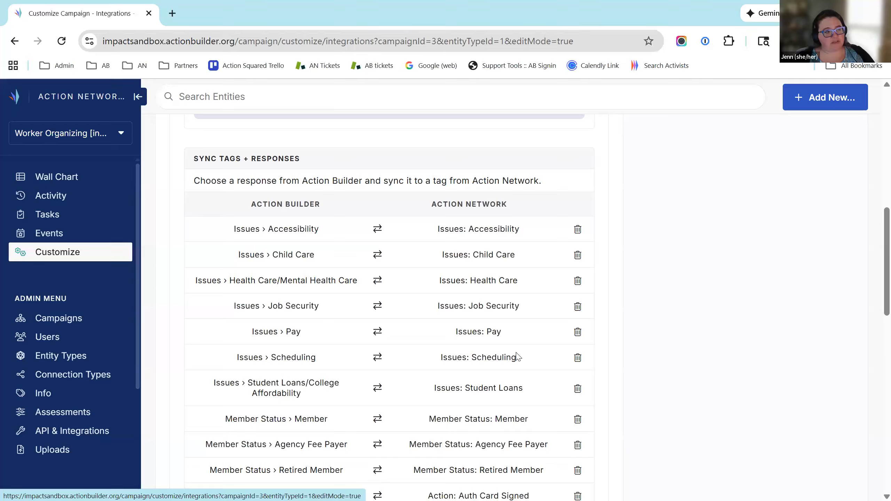
{"action": "scroll", "coordinate": [491, 332], "scroll_direction": "down", "scroll_amount": 5}
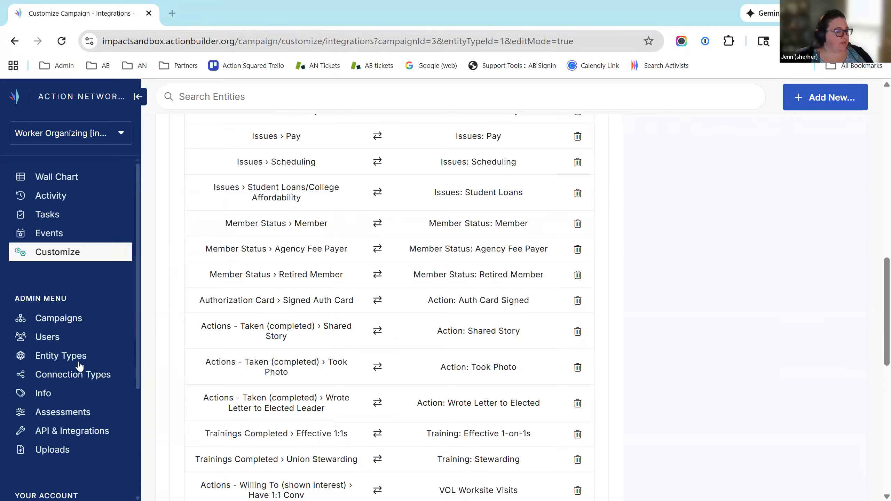
{"action": "right_click", "coordinate": [38, 177]}
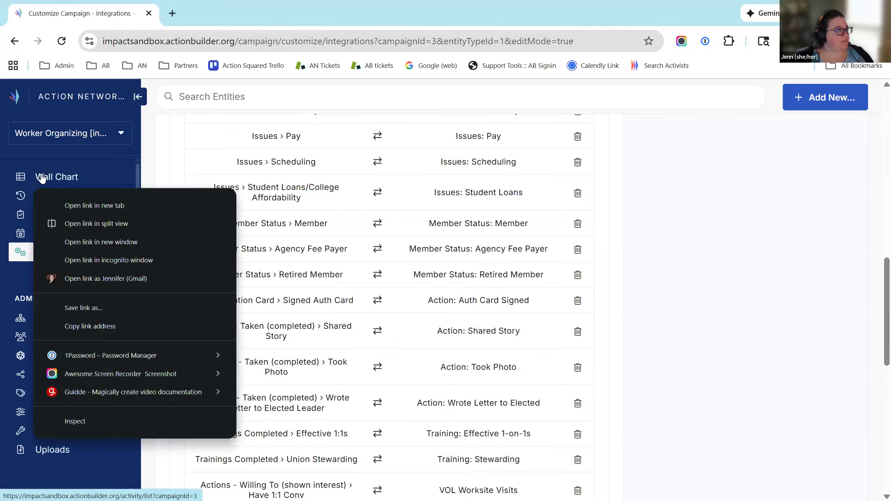
{"action": "left_click", "coordinate": [40, 177]}
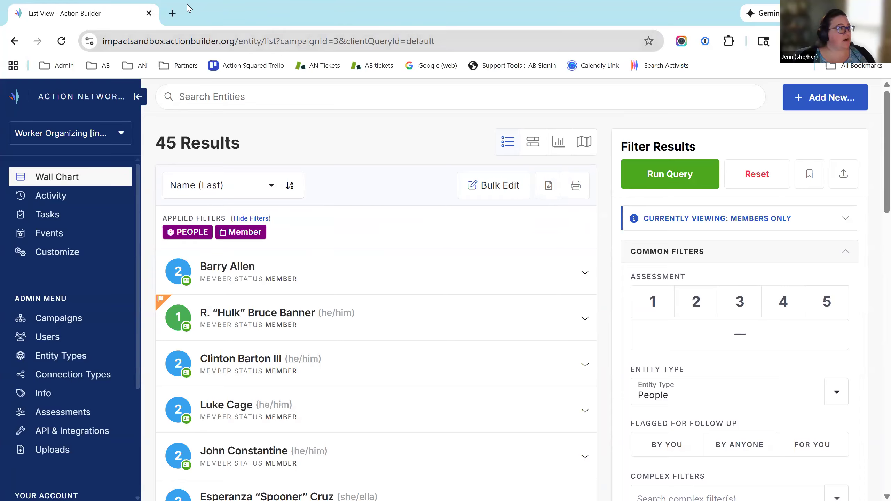
- Open the Action Builder Training help article in a new browser tab
{"action": "left_click", "coordinate": [173, 14]}
{"action": "type", "text": "action build"}
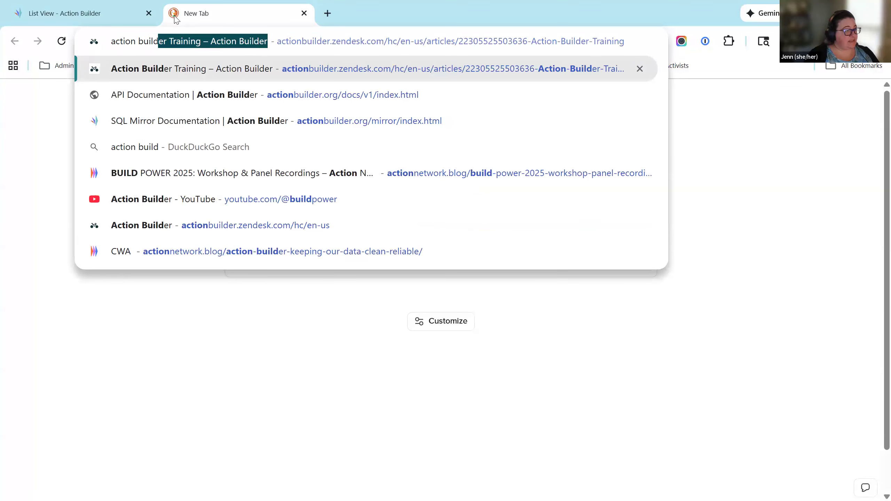
{"action": "key", "text": "Return"}
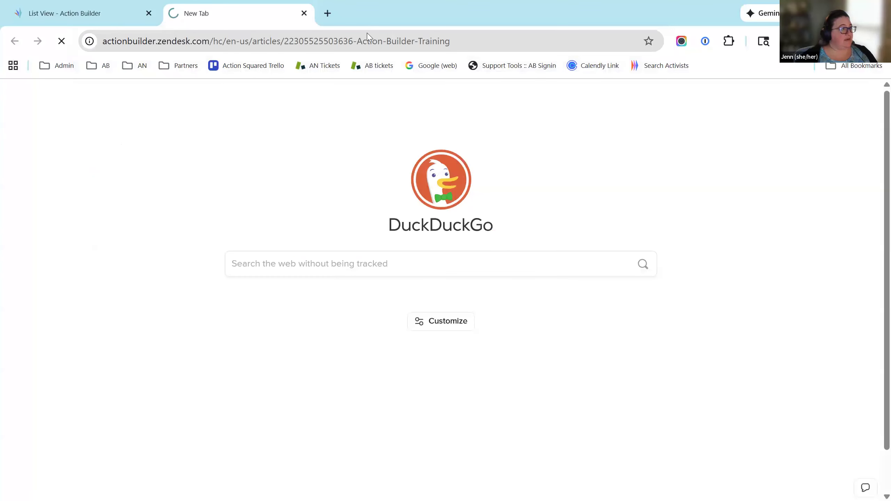
{"action": "left_click", "coordinate": [331, 40]}
{"action": "key", "text": "BackSpace"}
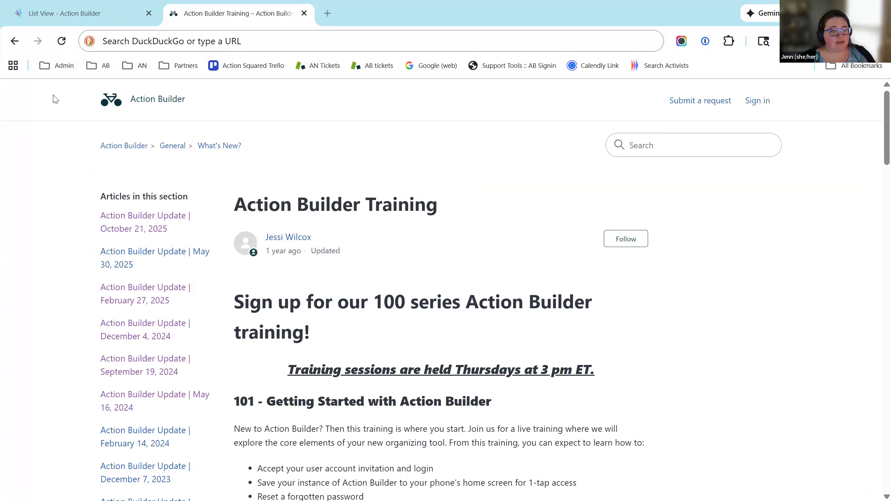
- Read through the 101 to 104 training descriptions in the Action Builder Training article, and return to the wall chart
{"action": "scroll", "coordinate": [407, 304], "scroll_direction": "down", "scroll_amount": 5}
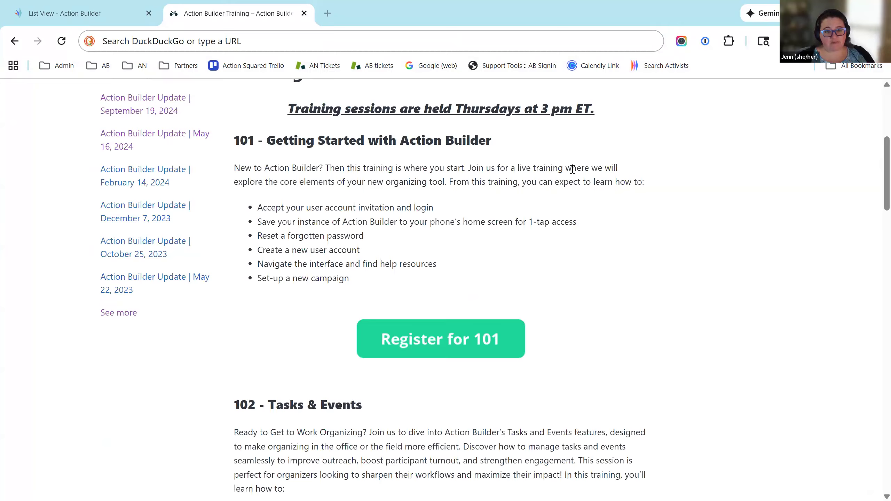
{"action": "scroll", "coordinate": [610, 232], "scroll_direction": "down", "scroll_amount": 7}
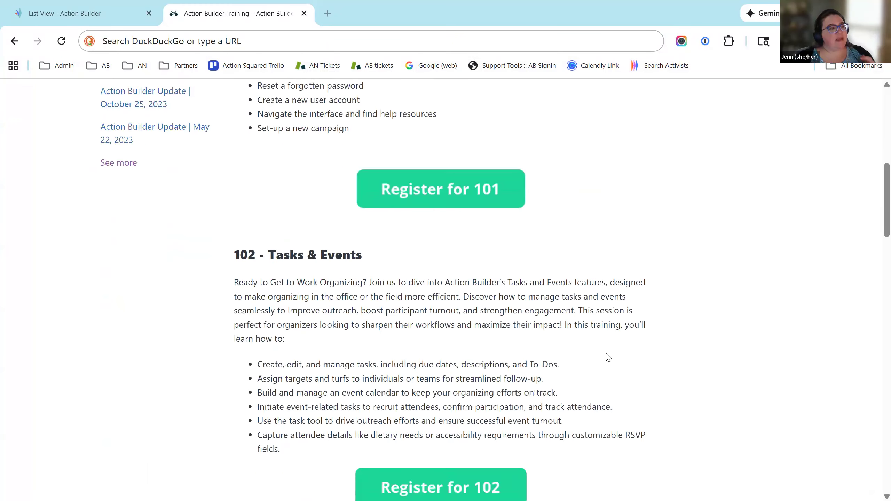
{"action": "scroll", "coordinate": [649, 301], "scroll_direction": "up", "scroll_amount": 2}
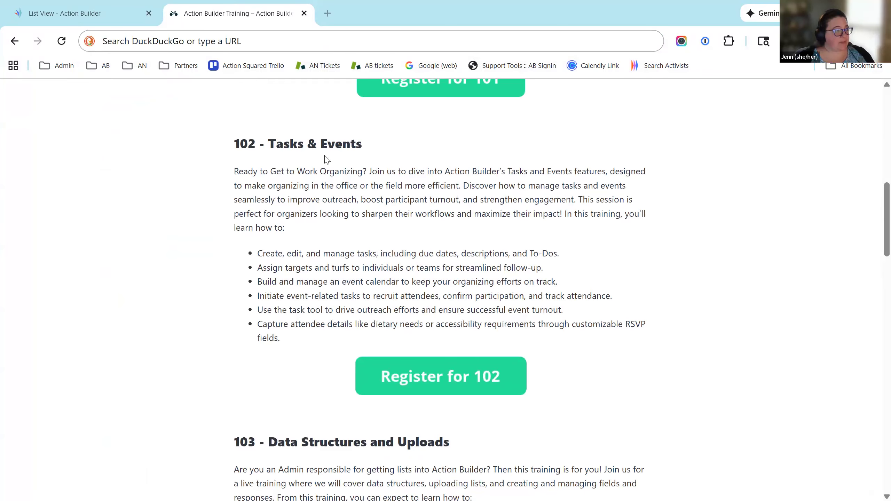
{"action": "scroll", "coordinate": [403, 145], "scroll_direction": "down", "scroll_amount": 4}
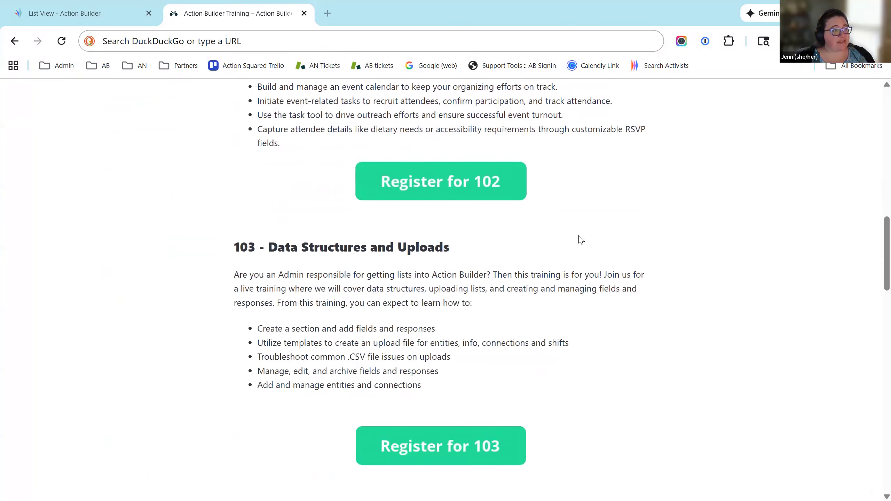
{"action": "scroll", "coordinate": [743, 205], "scroll_direction": "down", "scroll_amount": 2}
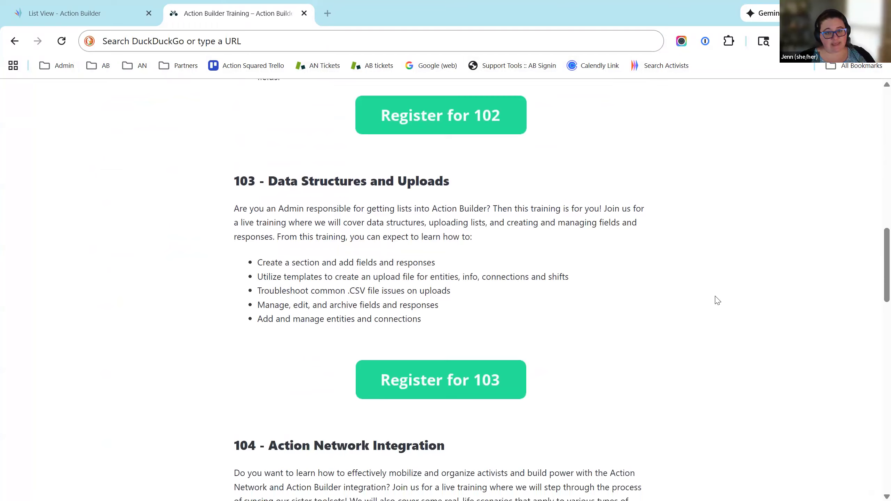
{"action": "scroll", "coordinate": [686, 297], "scroll_direction": "down", "scroll_amount": 7}
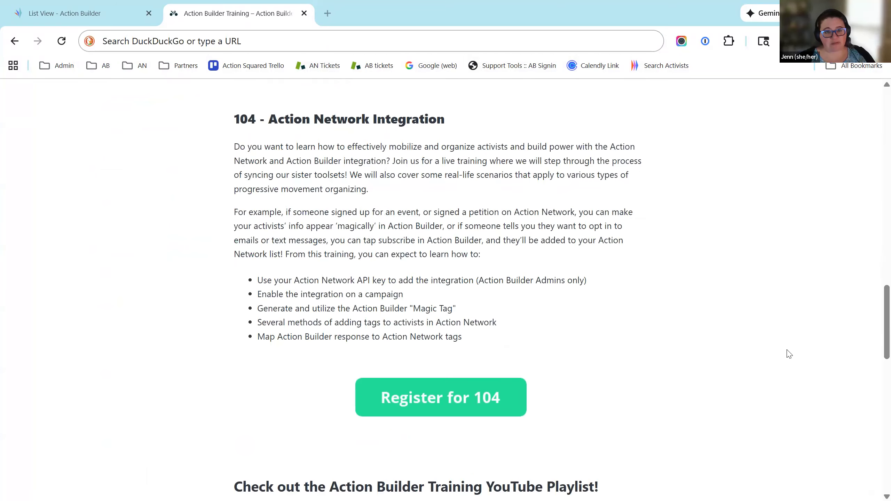
{"action": "left_click", "coordinate": [95, 13]}
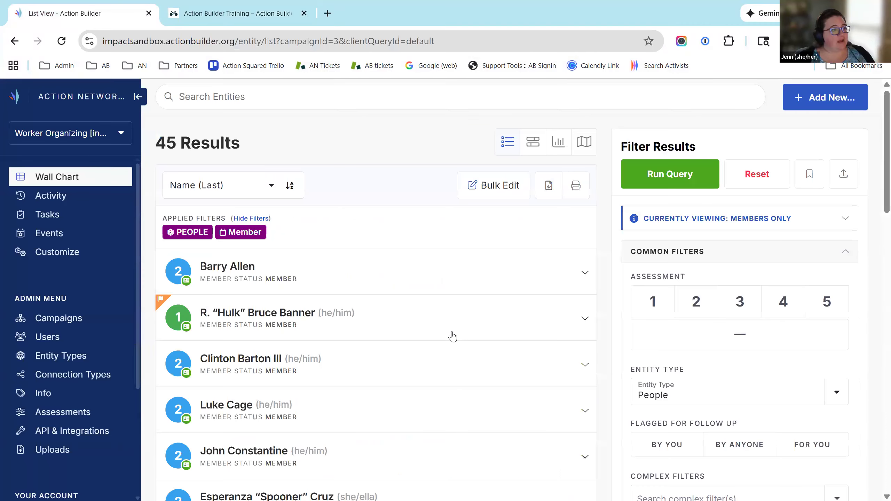